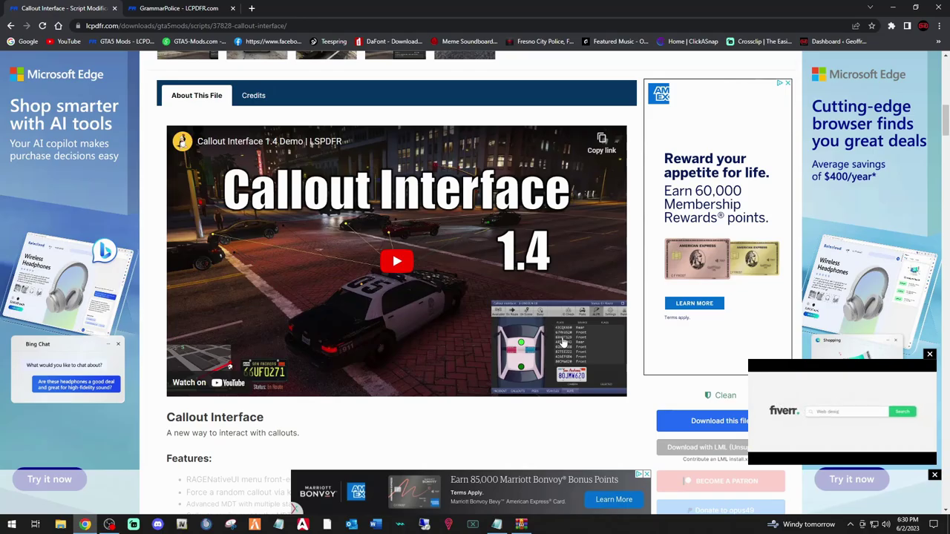
Download the main file CalloutInterface-1.4.0.zip from the Callout Interface mod page
{"action": "scroll", "coordinate": [405, 338], "scroll_direction": "down", "scroll_amount": 3}
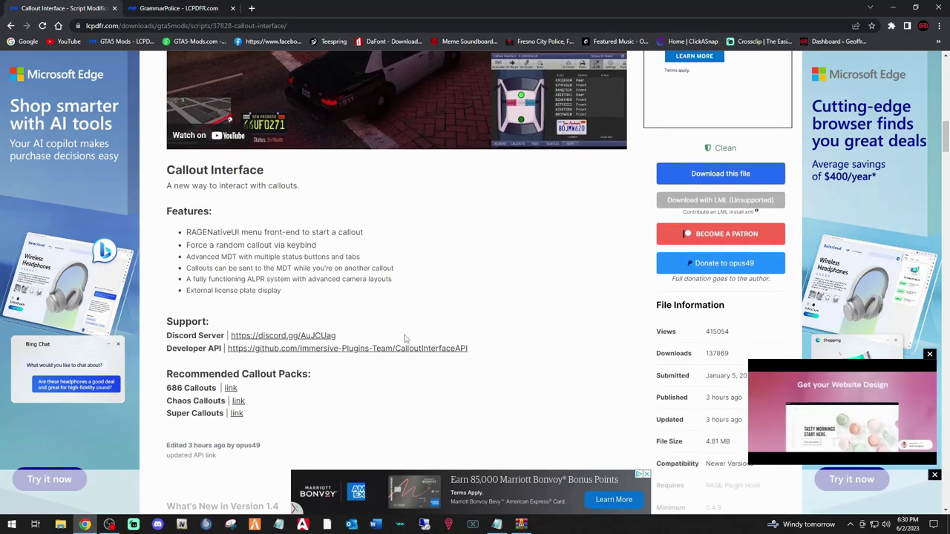
{"action": "scroll", "coordinate": [406, 338], "scroll_direction": "down", "scroll_amount": 1}
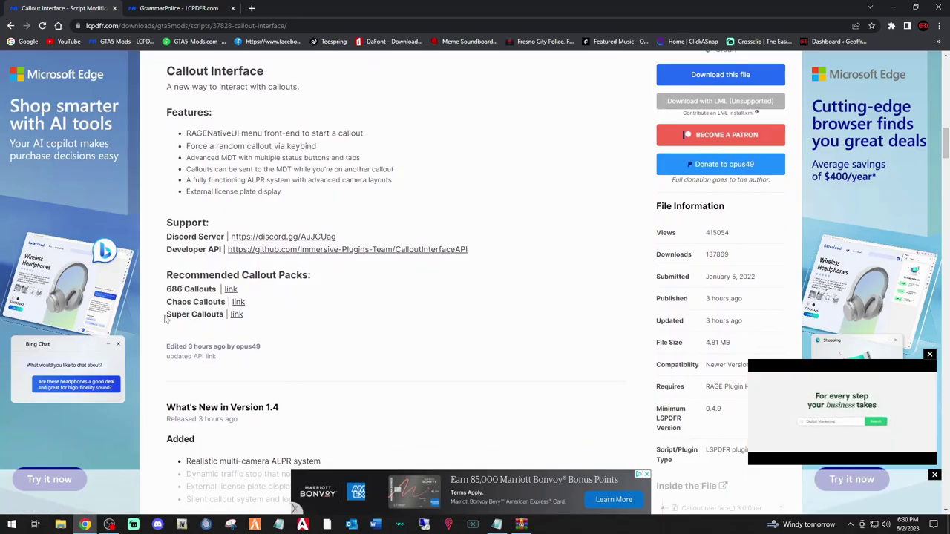
{"action": "triple_click", "coordinate": [201, 300]}
{"action": "left_click", "coordinate": [185, 314]}
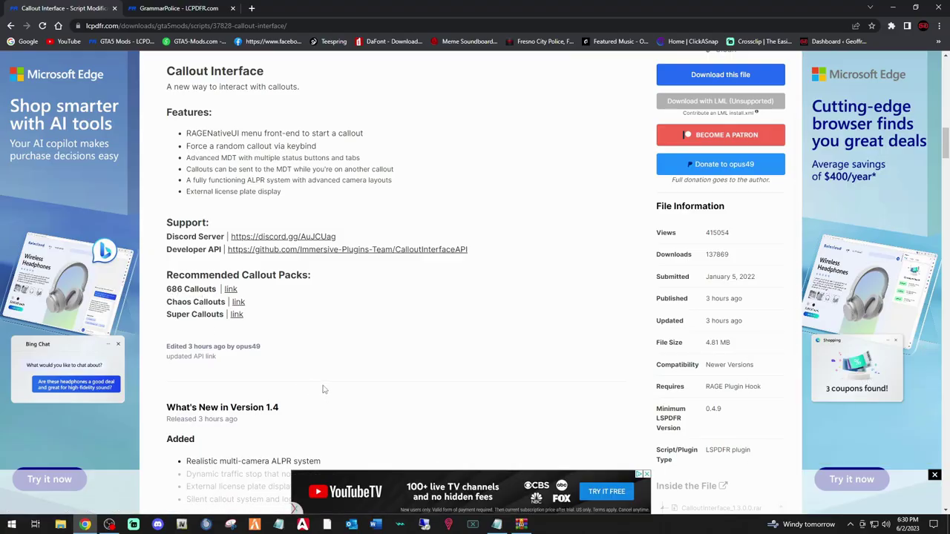
{"action": "scroll", "coordinate": [406, 375], "scroll_direction": "up", "scroll_amount": 3}
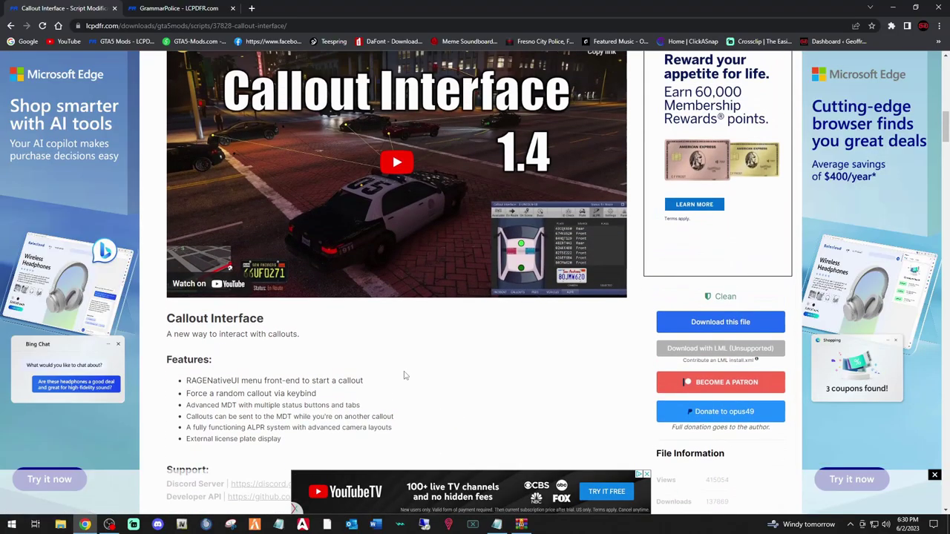
{"action": "left_click", "coordinate": [726, 324]}
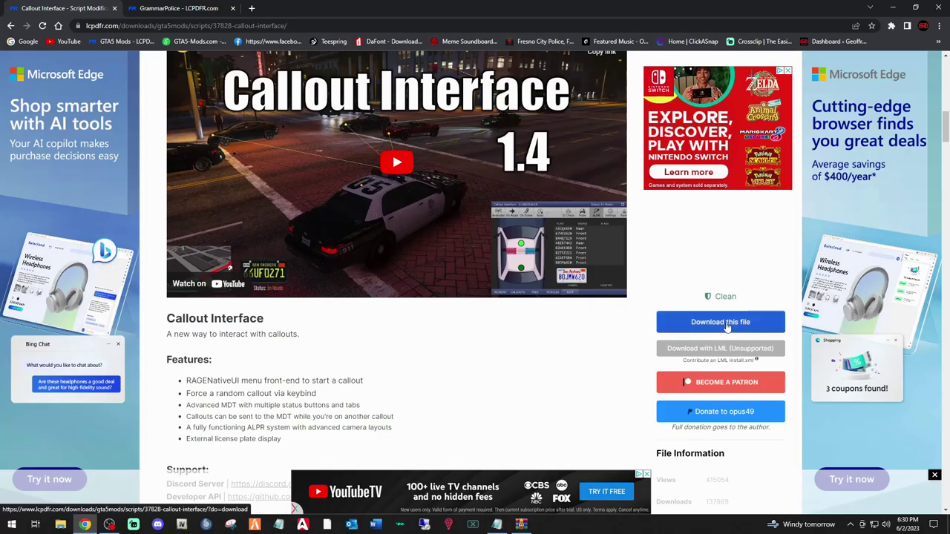
{"action": "left_click", "coordinate": [727, 216]}
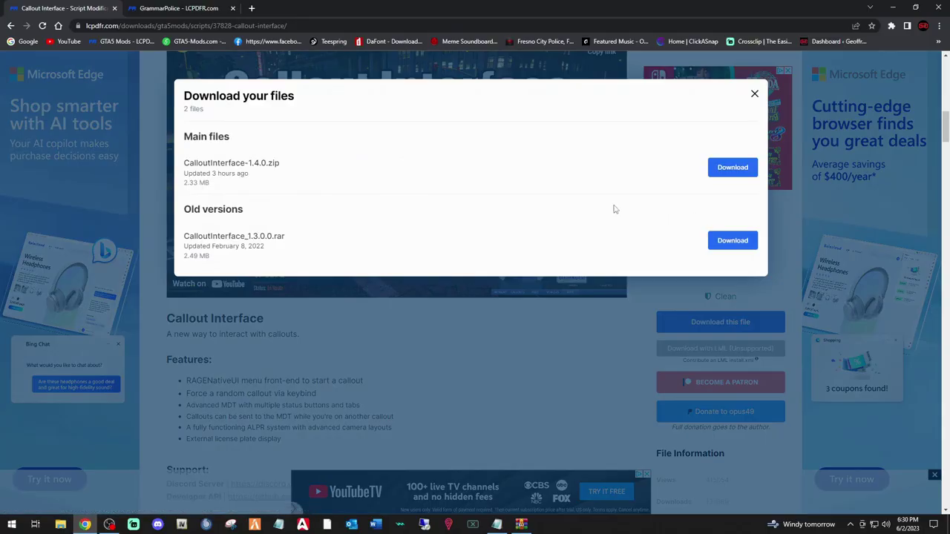
{"action": "left_click", "coordinate": [733, 168]}
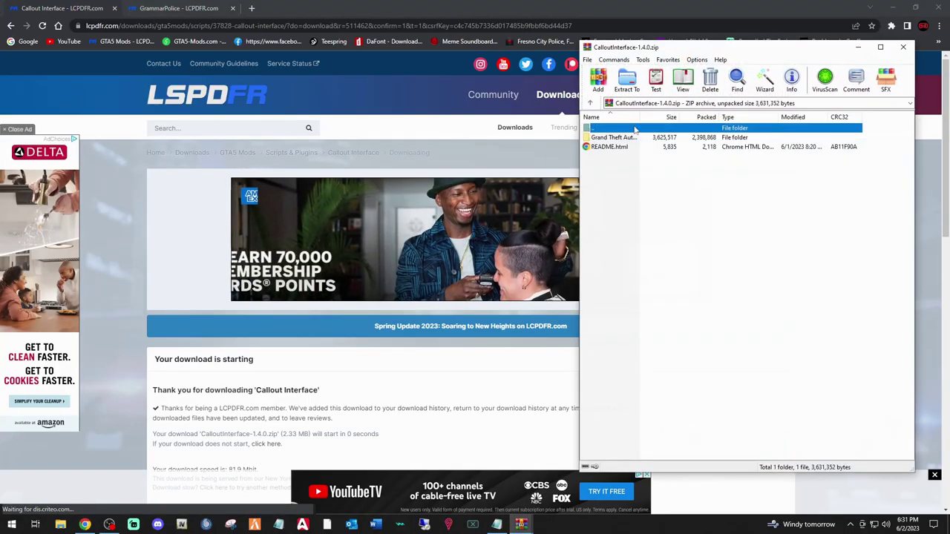
Minimize the archive and browser windows, switch to File Explorer and place its window fully on the desktop
{"action": "left_click", "coordinate": [857, 47]}
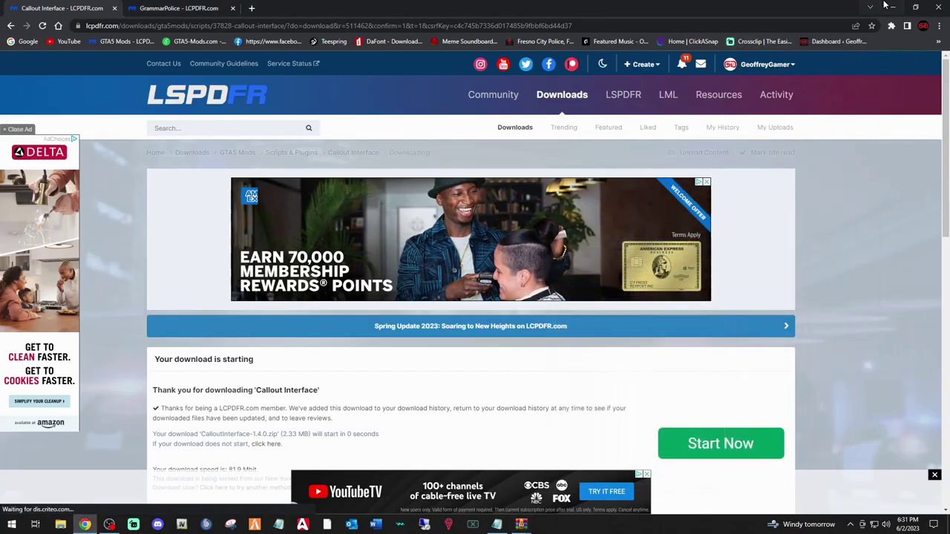
{"action": "key", "text": "super+d"}
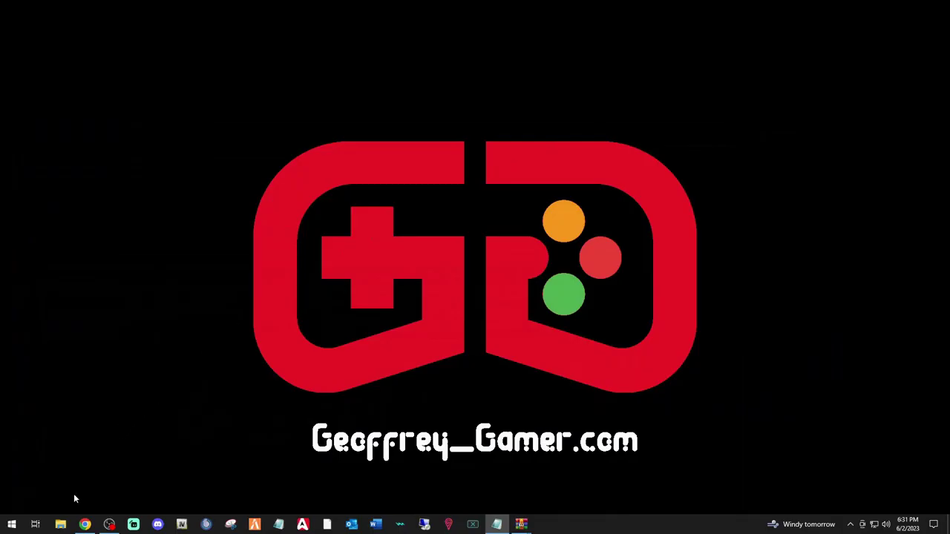
{"action": "left_click", "coordinate": [59, 525]}
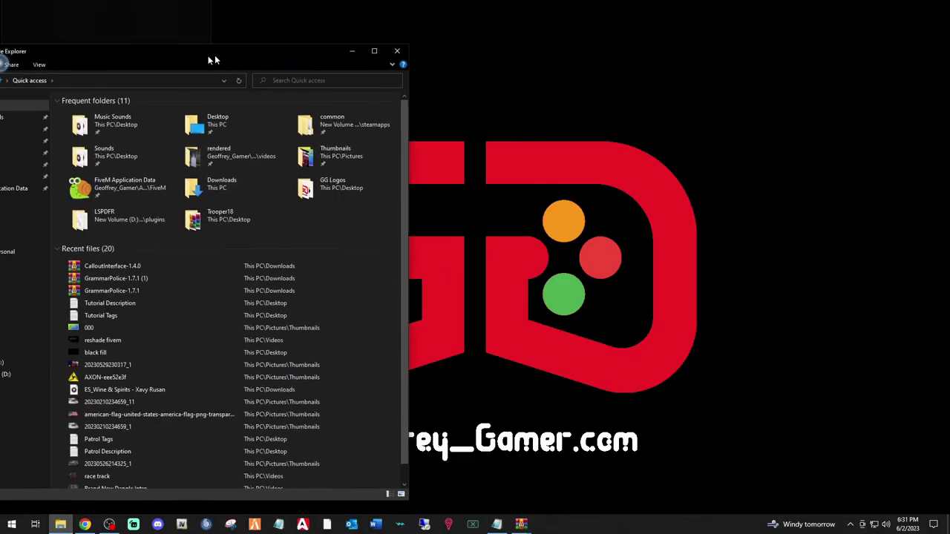
{"action": "left_click_drag", "start_coordinate": [214, 55], "coordinate": [294, 41]}
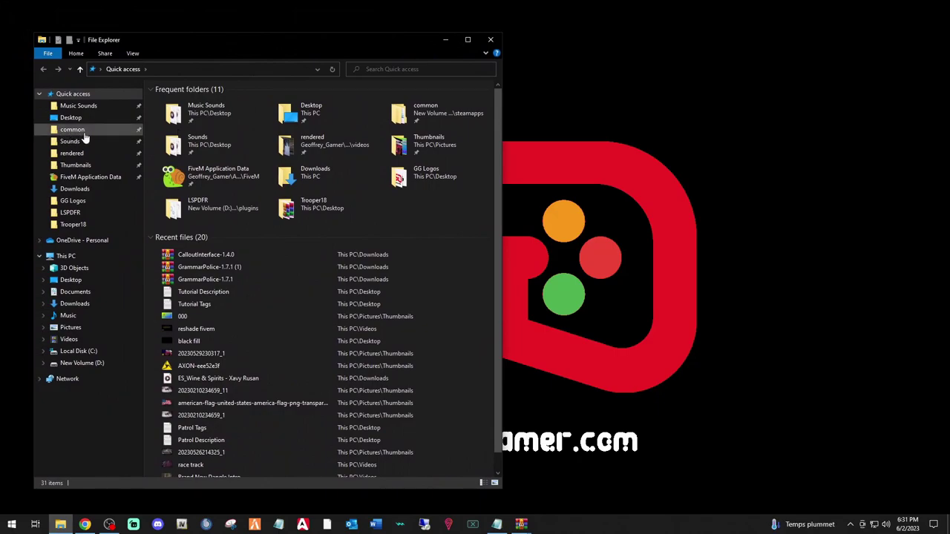
Browse Local Disk (C:) to the Steam common folder under Program Files (x86)\Steam\steamapps
{"action": "left_click", "coordinate": [77, 352]}
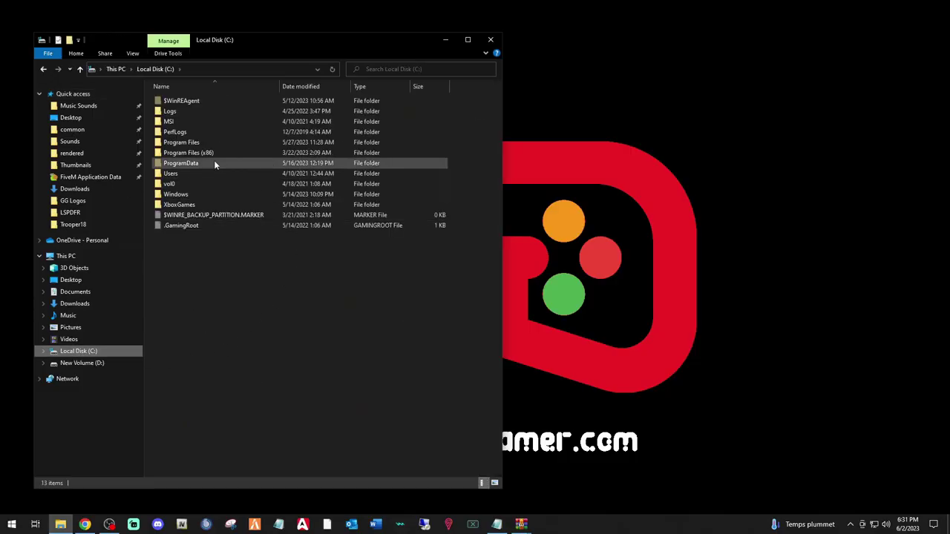
{"action": "double_click", "coordinate": [190, 154]}
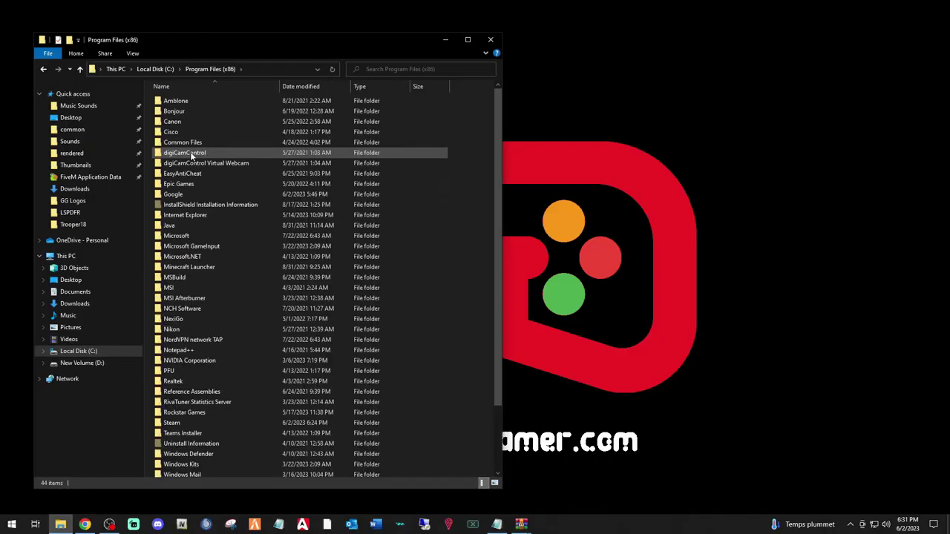
{"action": "double_click", "coordinate": [173, 423]}
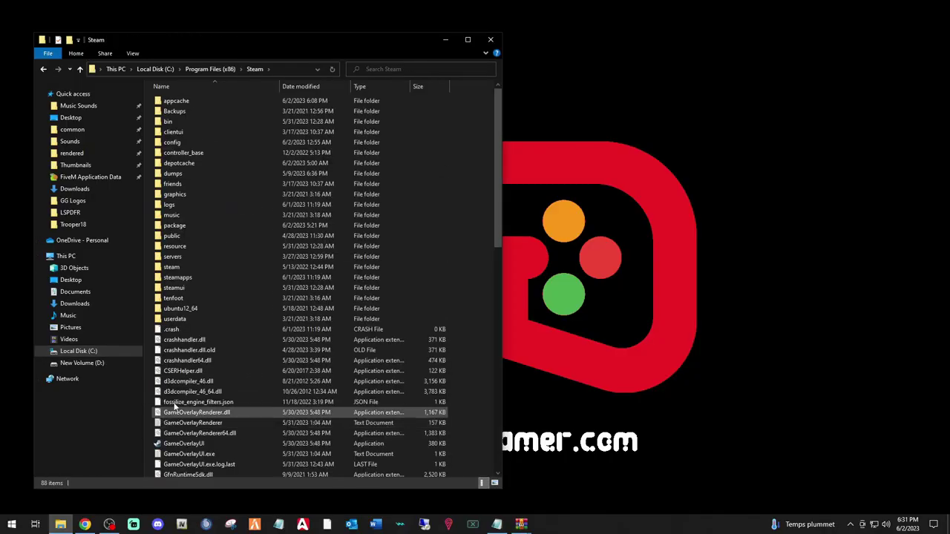
{"action": "double_click", "coordinate": [177, 276]}
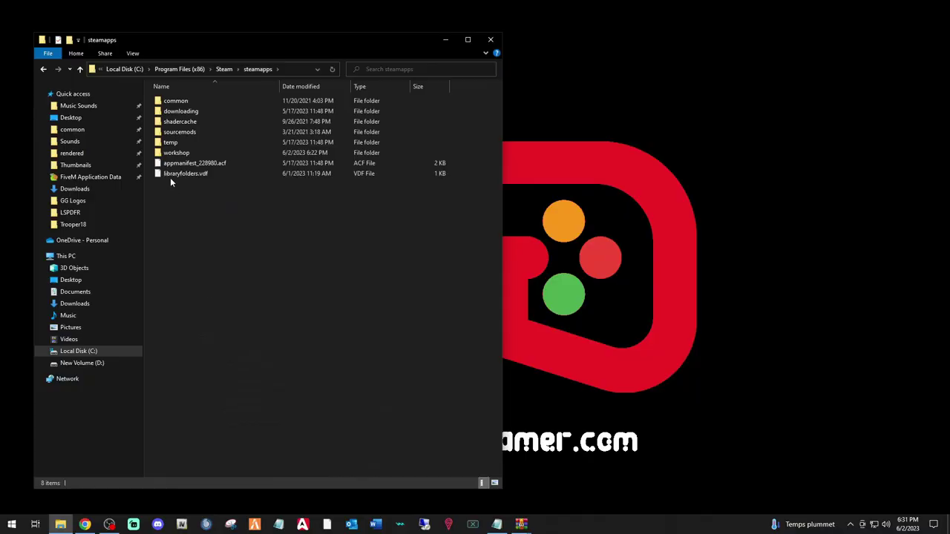
{"action": "double_click", "coordinate": [175, 101]}
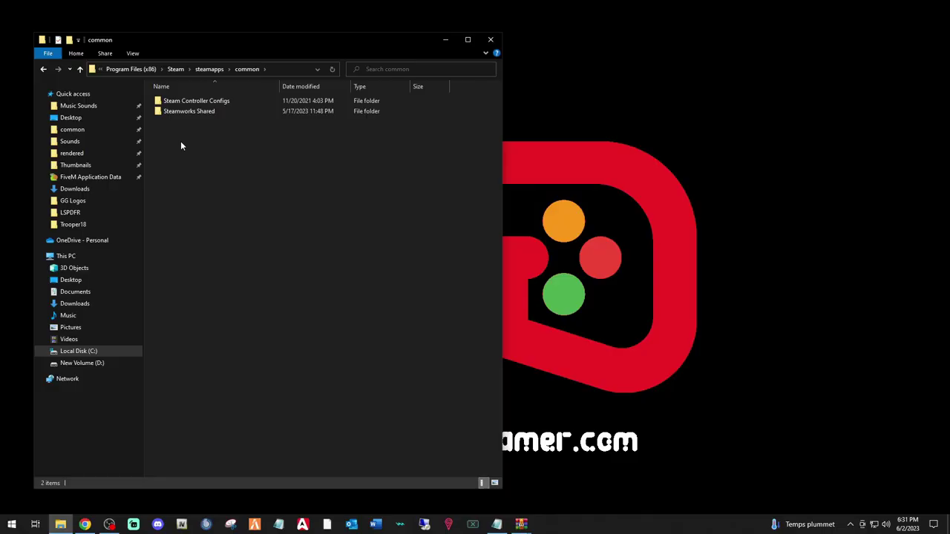
Open the Grand Theft Auto V folder in SteamLibrary\steamapps\common on drive D: and reposition and slightly widen its window
{"action": "left_click", "coordinate": [70, 129]}
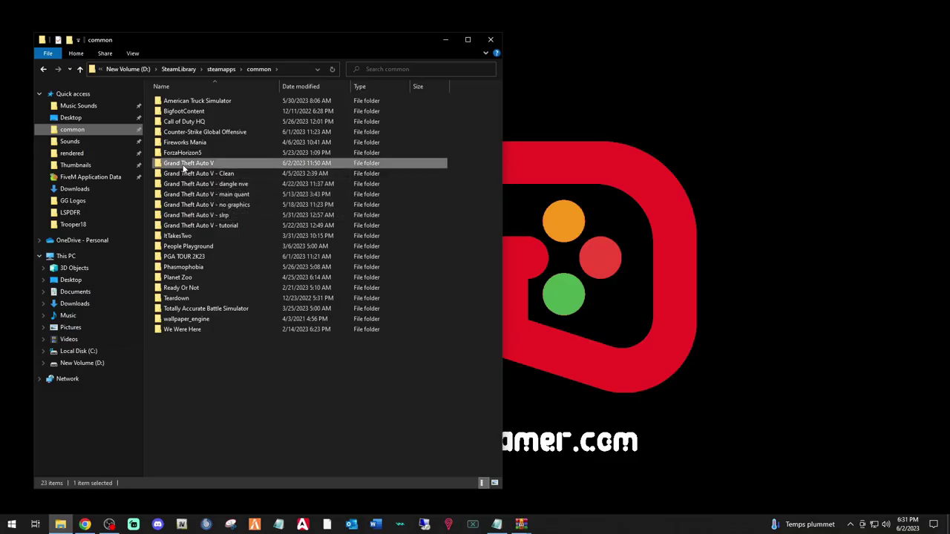
{"action": "double_click", "coordinate": [184, 164]}
{"action": "left_click_drag", "start_coordinate": [307, 42], "coordinate": [278, 36]}
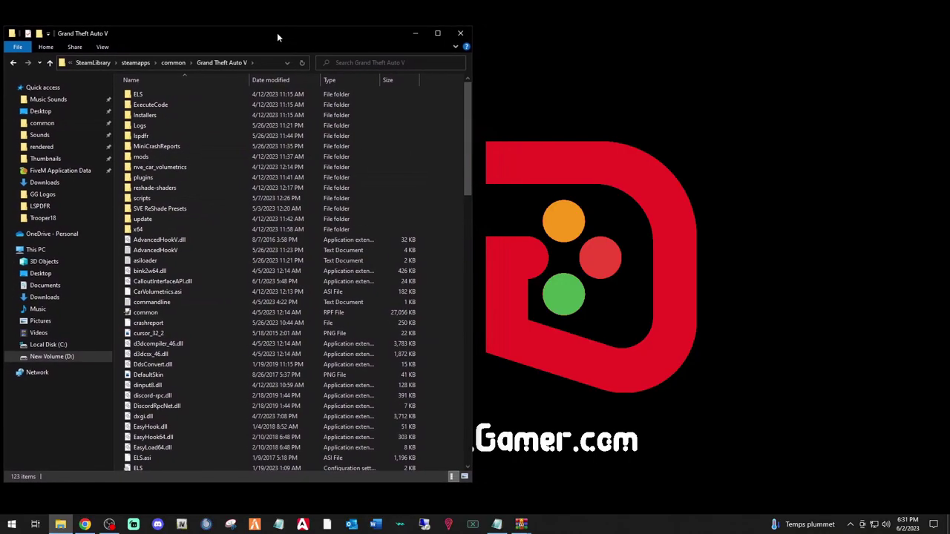
{"action": "left_click", "coordinate": [142, 198]}
{"action": "left_click", "coordinate": [143, 178]}
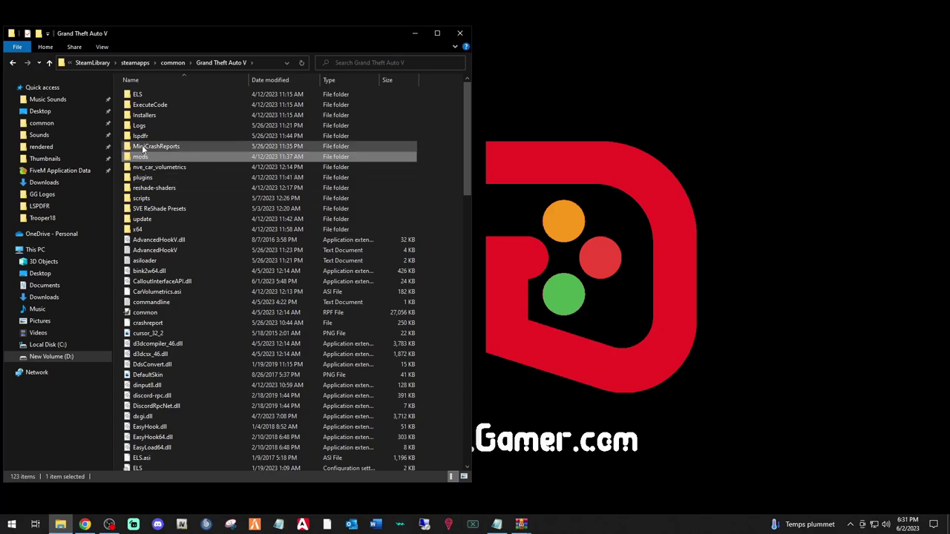
{"action": "left_click", "coordinate": [138, 94]}
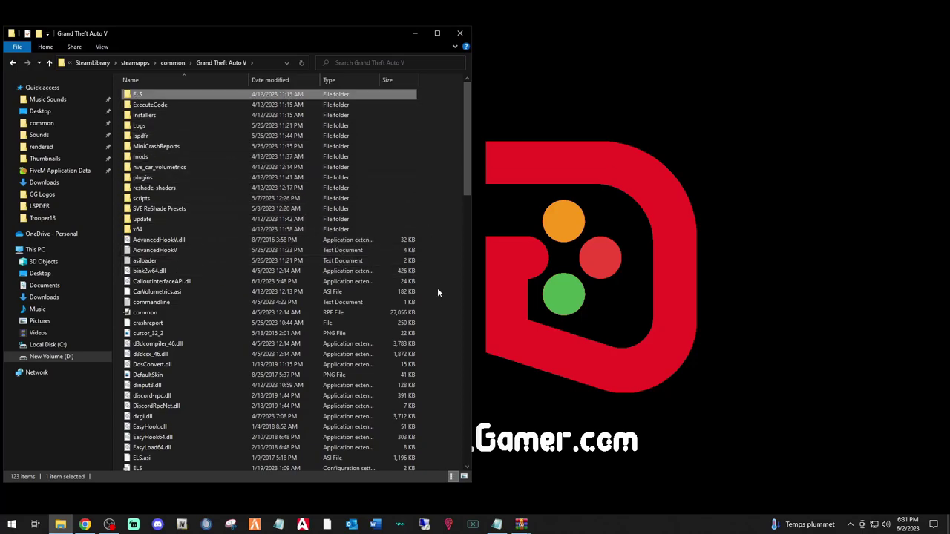
{"action": "mouse_move", "coordinate": [472, 242]}
{"action": "left_mouse_down"}
{"action": "mouse_move", "coordinate": [259, 240]}
{"action": "mouse_move", "coordinate": [487, 248]}
{"action": "left_mouse_up"}
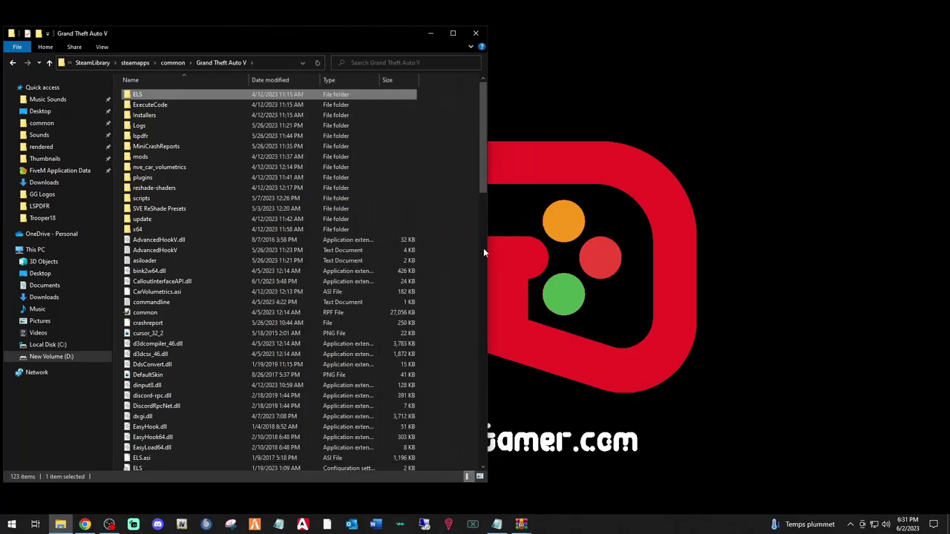
{"action": "left_click", "coordinate": [452, 229]}
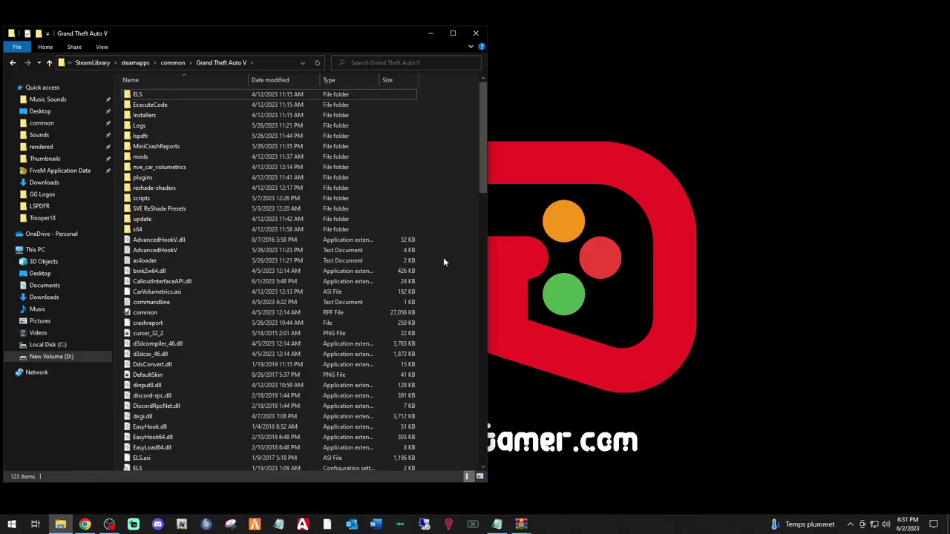
Switch to the GrammarPolice-1.7.1 (1).zip archive in WinRAR and place its window beside the game folder
{"action": "mouse_move", "coordinate": [527, 527]}
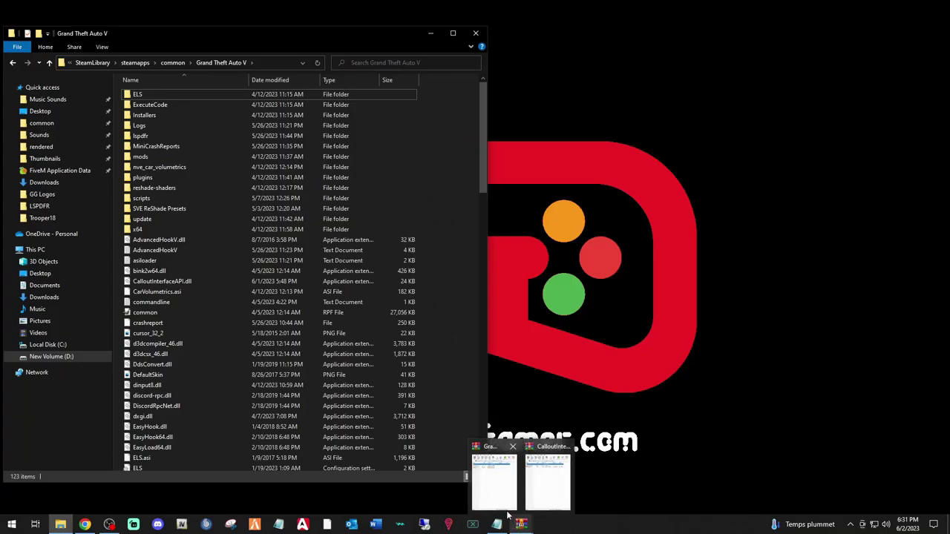
{"action": "left_click", "coordinate": [494, 481]}
{"action": "left_click_drag", "start_coordinate": [760, 52], "coordinate": [676, 50]}
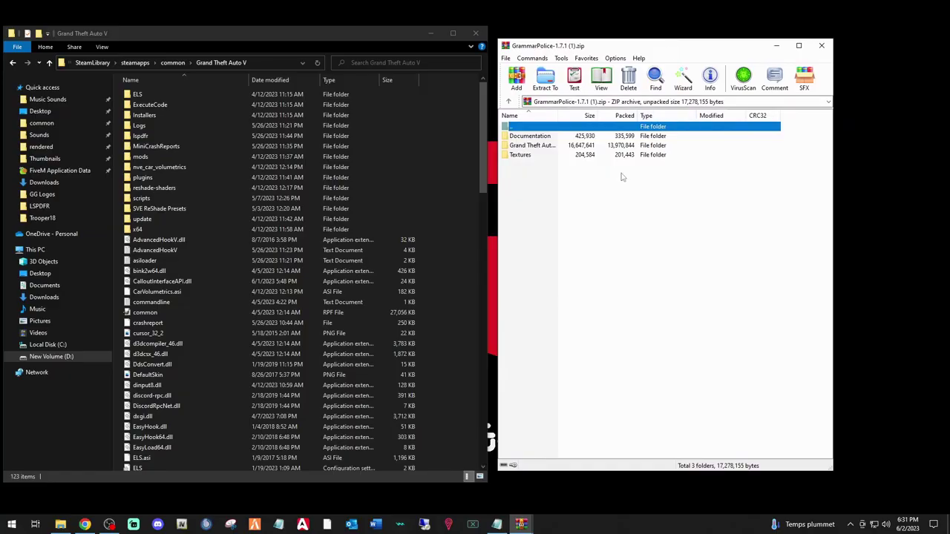
Examine the contents of the archive's Documentation, Grand Theft Auto V and Textures folders, returning to the archive root
{"action": "left_click", "coordinate": [523, 137]}
{"action": "double_click", "coordinate": [523, 137]}
{"action": "left_click", "coordinate": [509, 101]}
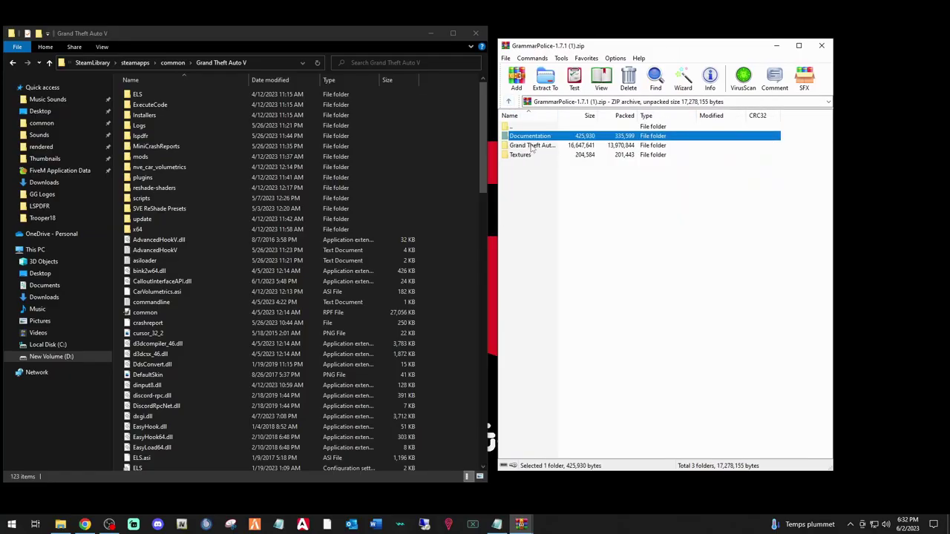
{"action": "double_click", "coordinate": [531, 146]}
{"action": "left_click", "coordinate": [509, 102]}
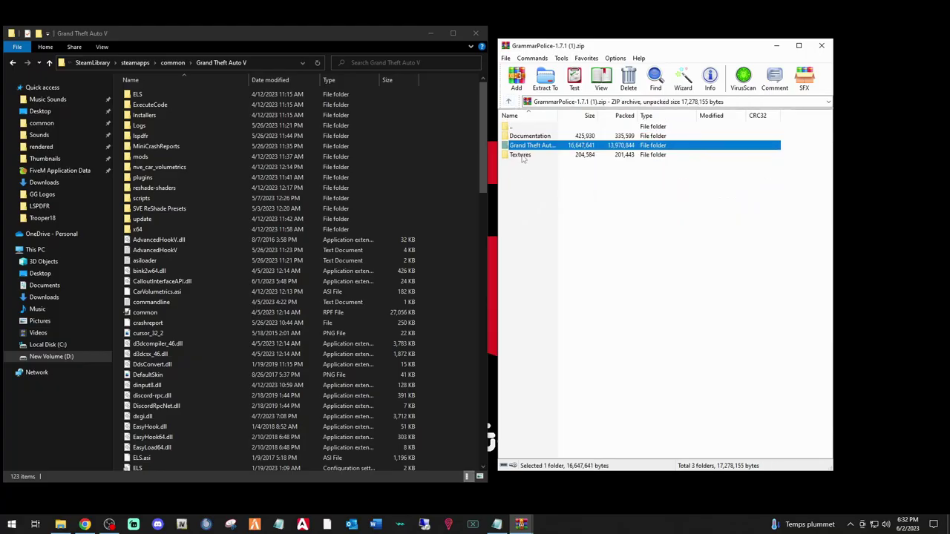
{"action": "double_click", "coordinate": [521, 156]}
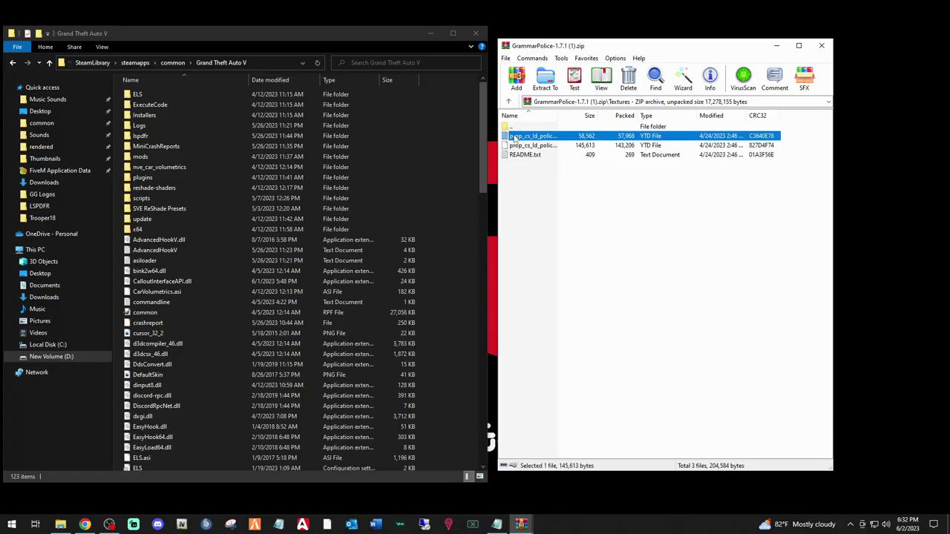
{"action": "double_click", "coordinate": [512, 127]}
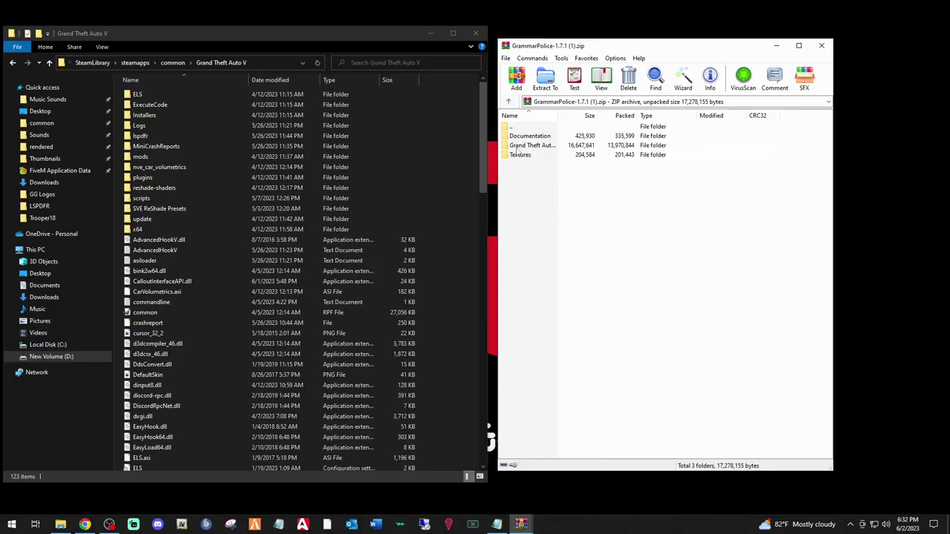
View the settings in default.ini from the archive's Grand Theft Auto V\plugins\LSPDFR\GrammarPolice folder, then close the file
{"action": "double_click", "coordinate": [518, 148]}
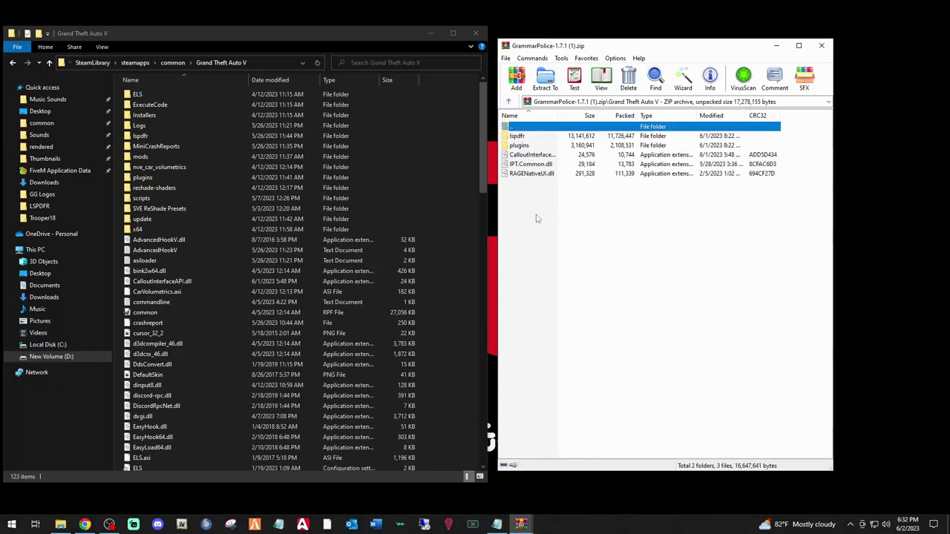
{"action": "left_click", "coordinate": [523, 155]}
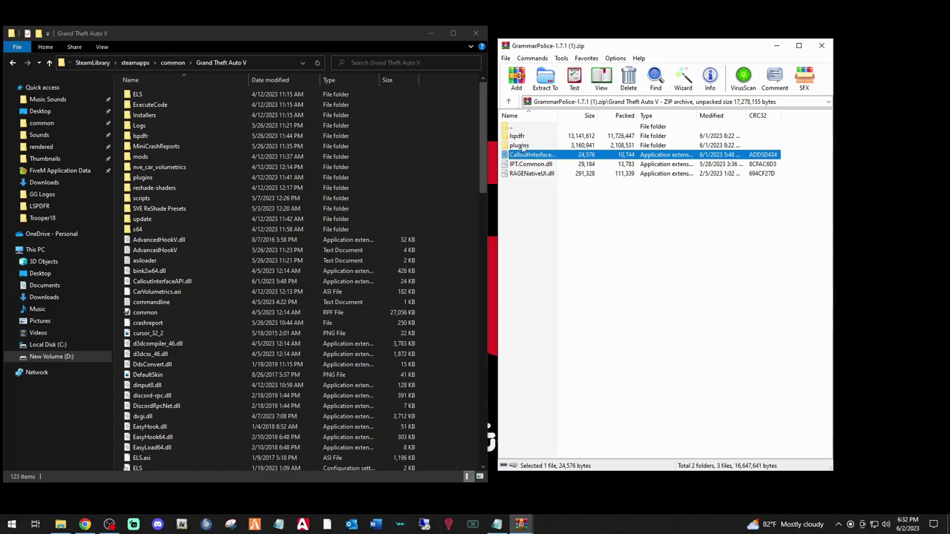
{"action": "double_click", "coordinate": [521, 146]}
{"action": "double_click", "coordinate": [519, 136]}
{"action": "double_click", "coordinate": [524, 137]}
{"action": "double_click", "coordinate": [523, 184]}
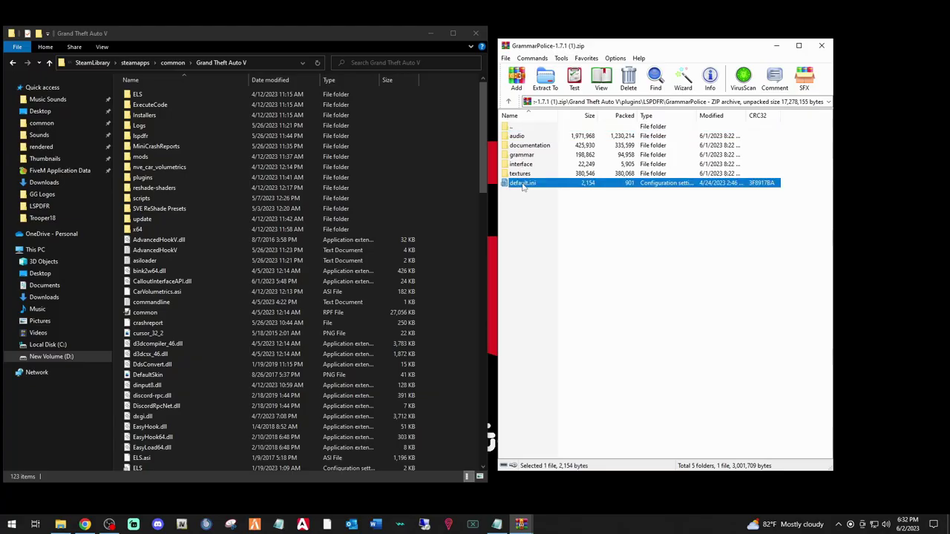
{"action": "left_click_drag", "start_coordinate": [544, 124], "coordinate": [692, 108]}
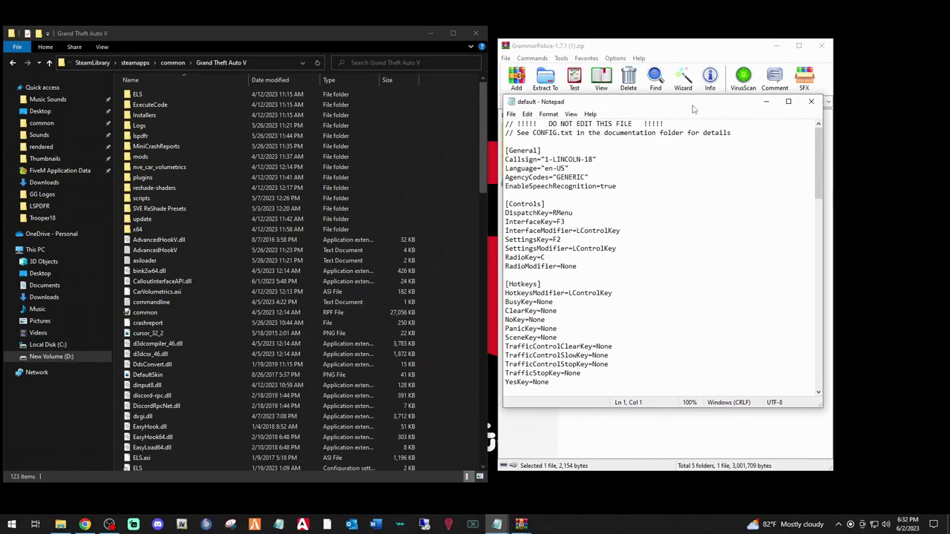
{"action": "scroll", "coordinate": [607, 292], "scroll_direction": "down", "scroll_amount": 20}
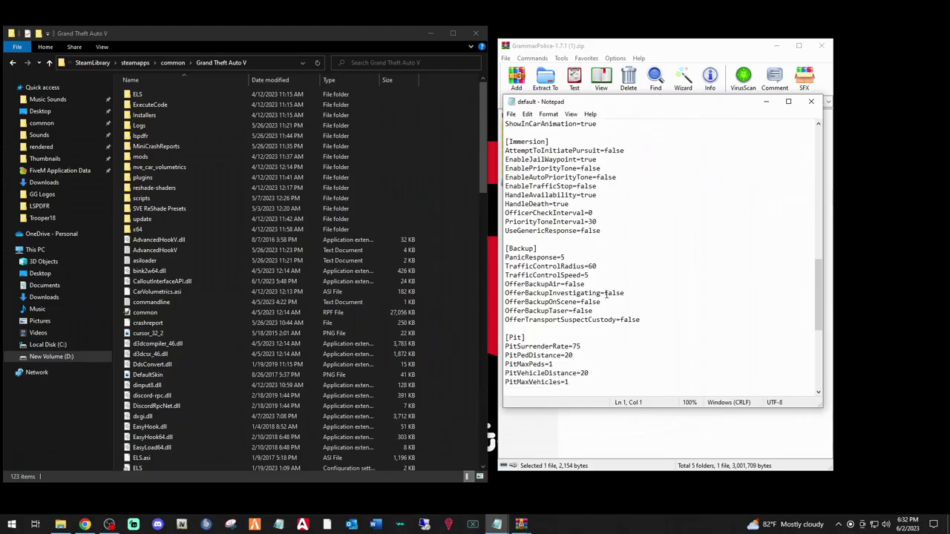
{"action": "scroll", "coordinate": [606, 294], "scroll_direction": "down", "scroll_amount": 2}
{"action": "scroll", "coordinate": [601, 307], "scroll_direction": "up", "scroll_amount": 15}
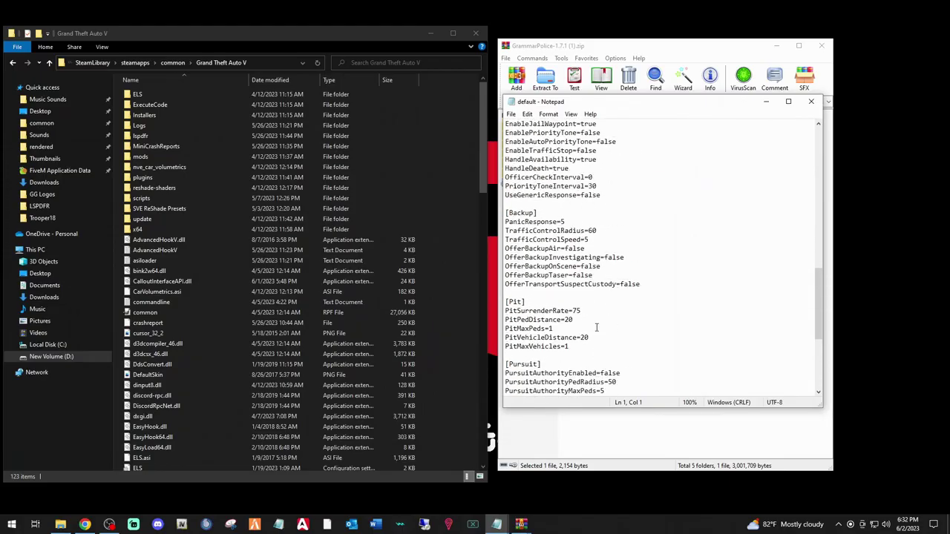
{"action": "left_click", "coordinate": [810, 101]}
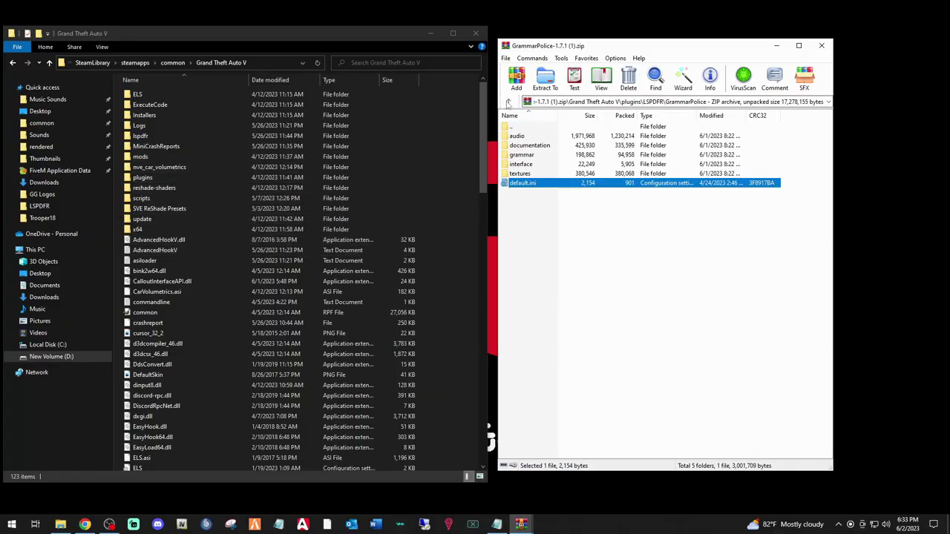
Return to the root level of the GrammarPolice-1.7.1 (1).zip archive
{"action": "left_click", "coordinate": [509, 102]}
{"action": "left_click", "coordinate": [509, 102]}
{"action": "left_click", "coordinate": [509, 102]}
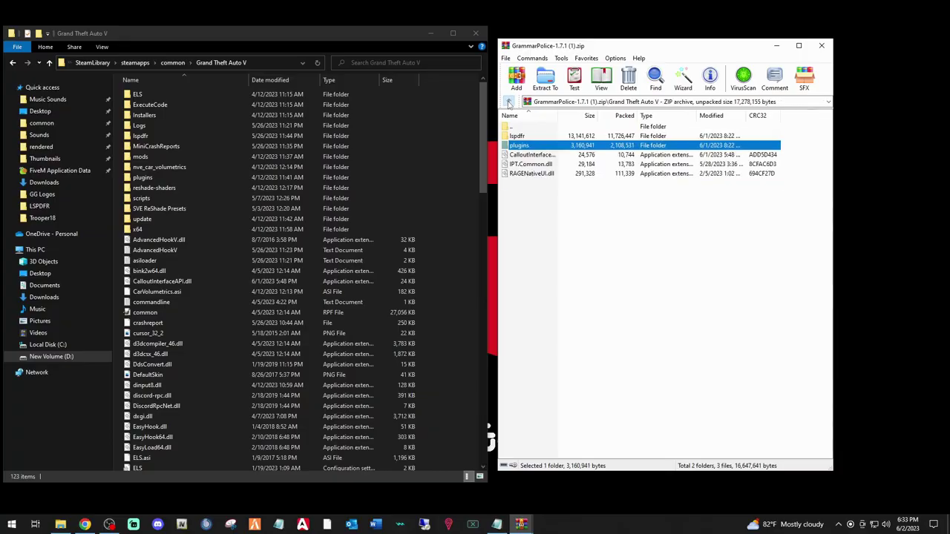
{"action": "left_click", "coordinate": [509, 102]}
{"action": "left_click", "coordinate": [546, 227]}
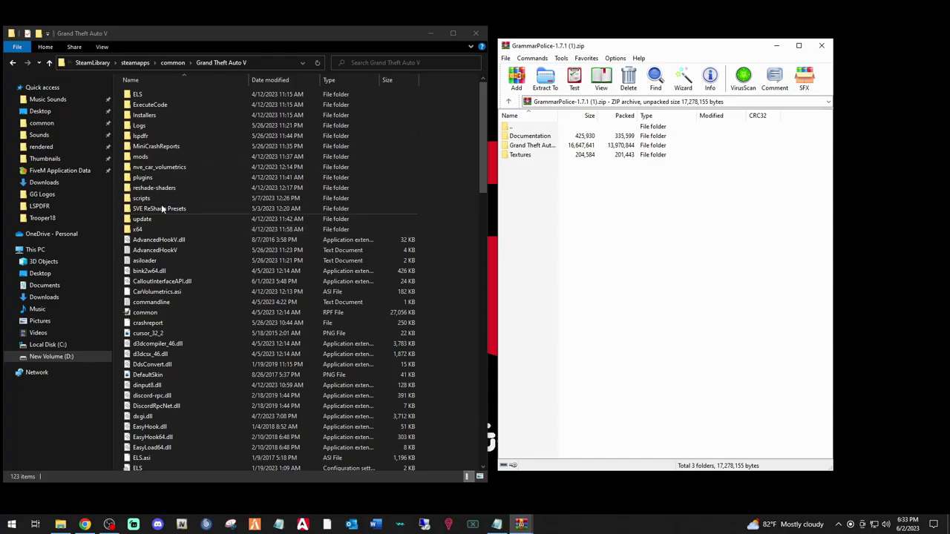
Locate the custom and default configuration files in the game's plugins\LSPDFR\GrammarPolice folder
{"action": "double_click", "coordinate": [144, 178]}
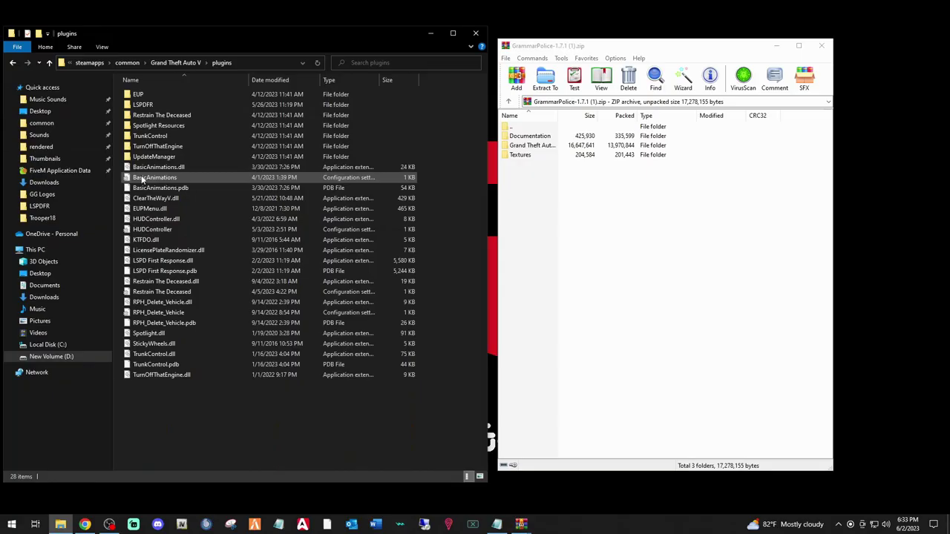
{"action": "double_click", "coordinate": [136, 107]}
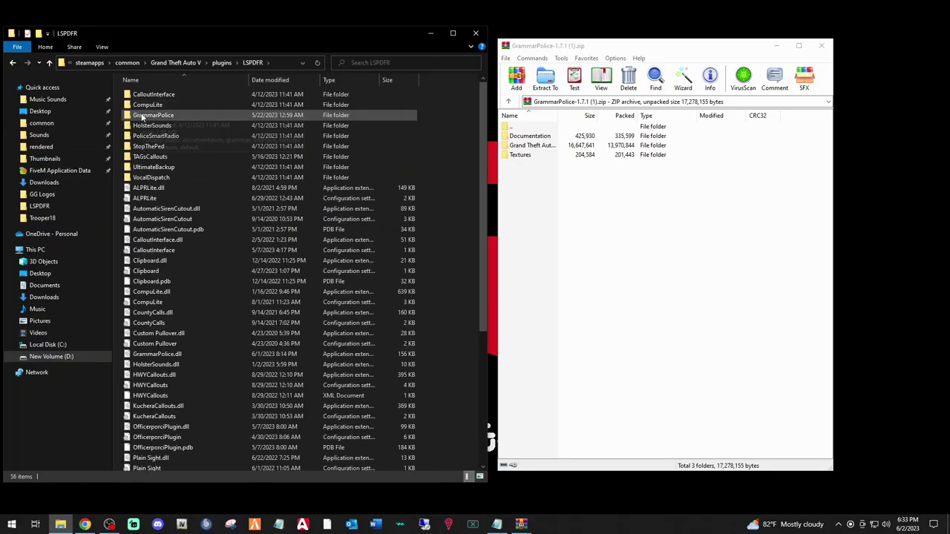
{"action": "double_click", "coordinate": [142, 116]}
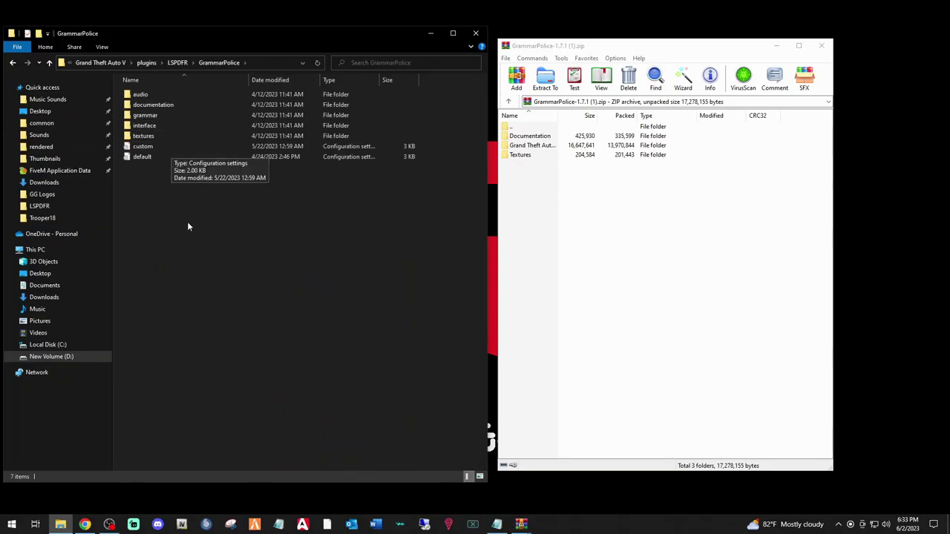
{"action": "left_click", "coordinate": [139, 158]}
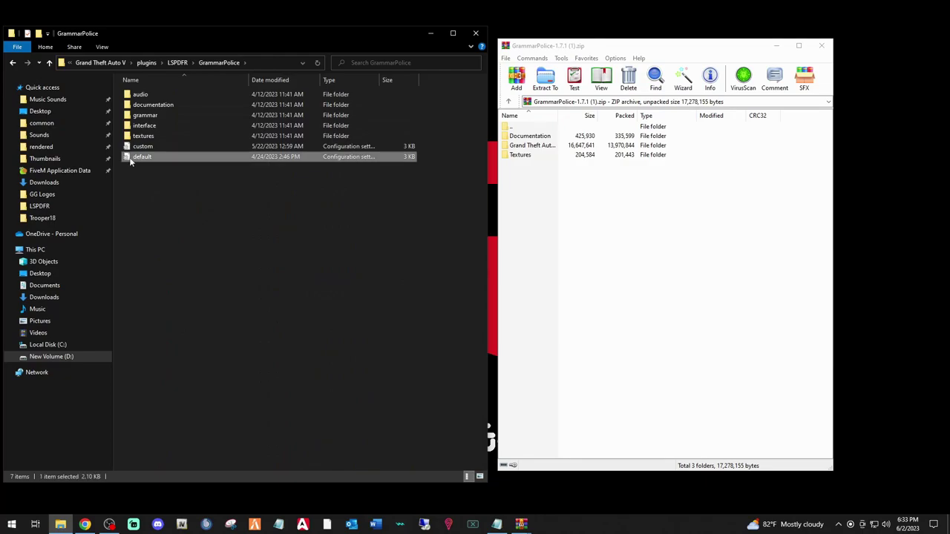
{"action": "left_click", "coordinate": [127, 147], "text": "ctrl"}
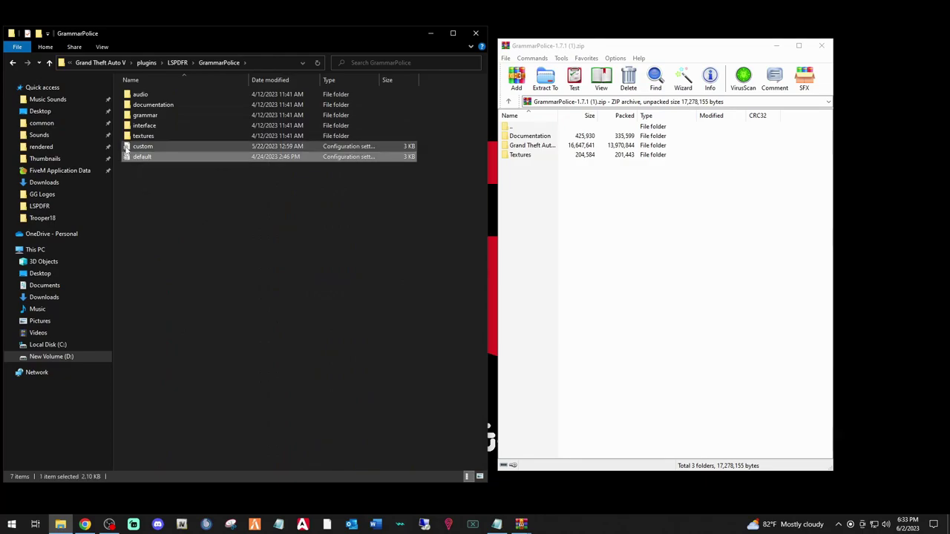
{"action": "left_click", "coordinate": [139, 151]}
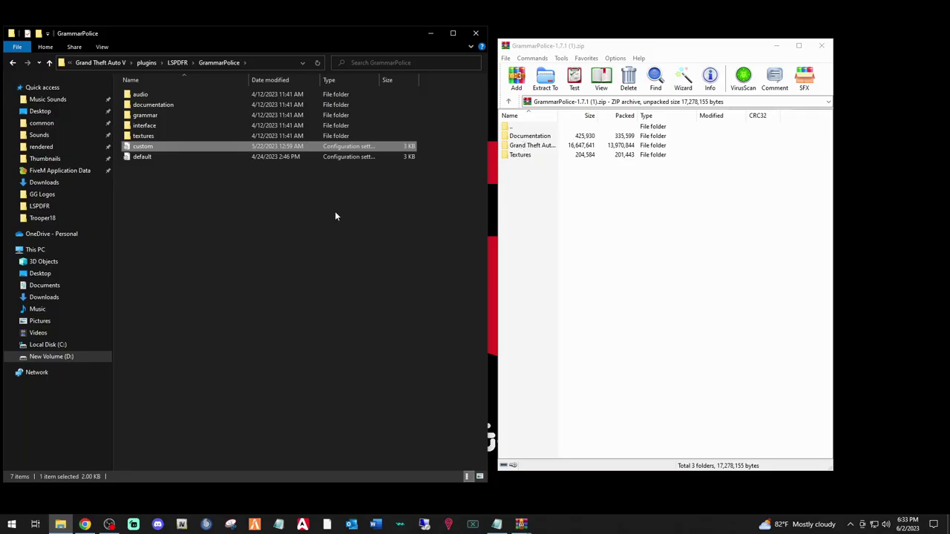
View the settings in the game's GrammarPolice custom configuration file, then close the file
{"action": "double_click", "coordinate": [137, 151]}
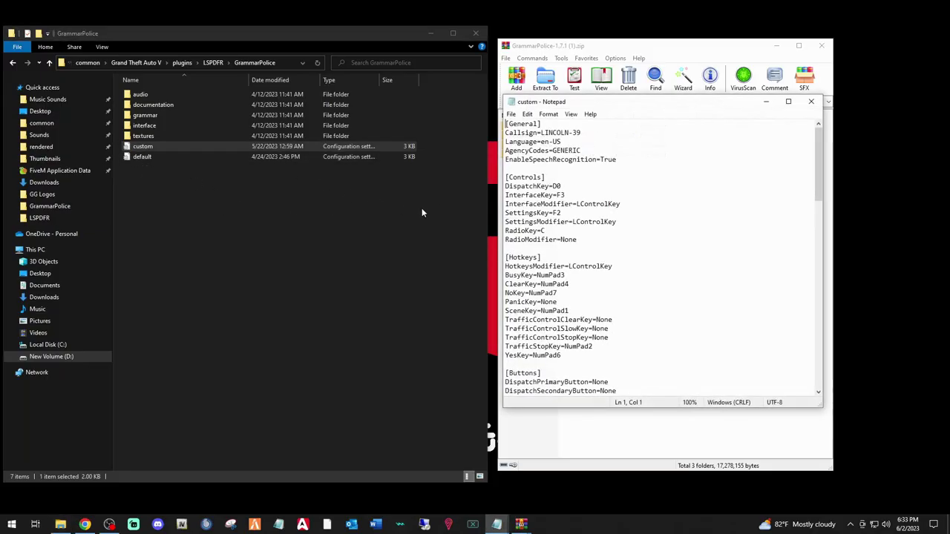
{"action": "scroll", "coordinate": [580, 146], "scroll_direction": "down", "scroll_amount": 8}
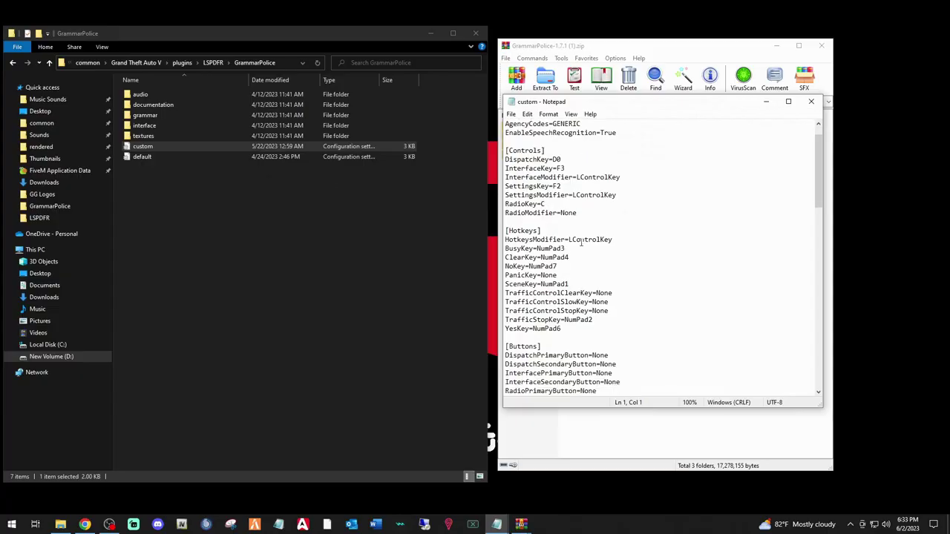
{"action": "scroll", "coordinate": [583, 246], "scroll_direction": "up", "scroll_amount": 8}
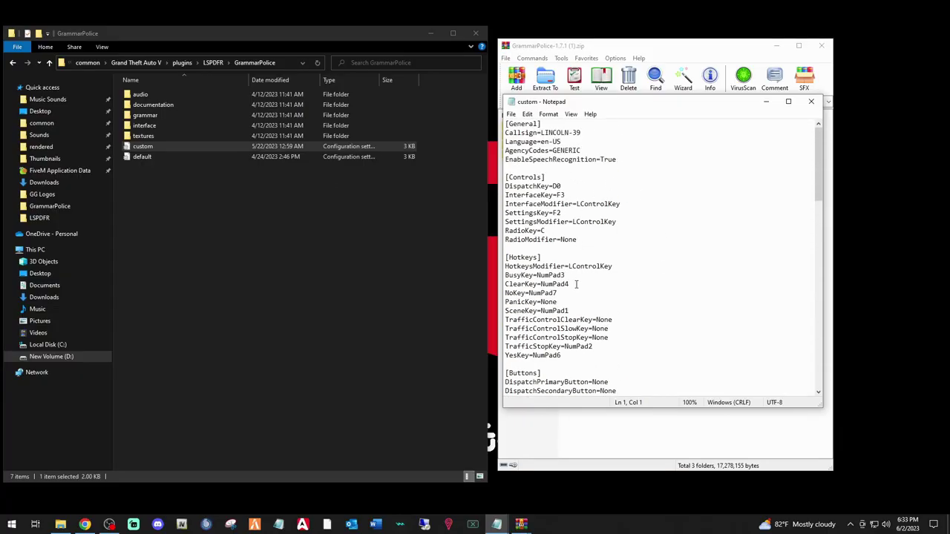
{"action": "scroll", "coordinate": [576, 284], "scroll_direction": "down", "scroll_amount": 20}
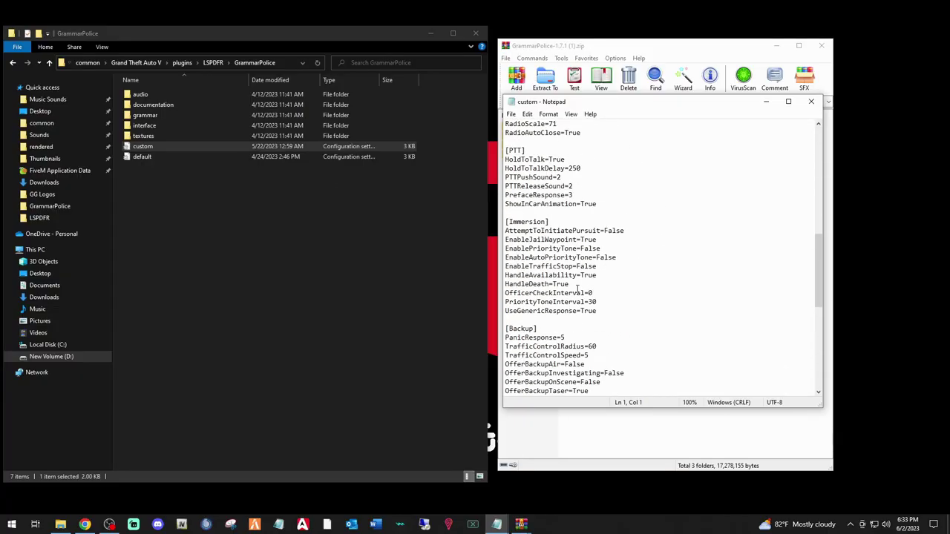
{"action": "left_click", "coordinate": [811, 101]}
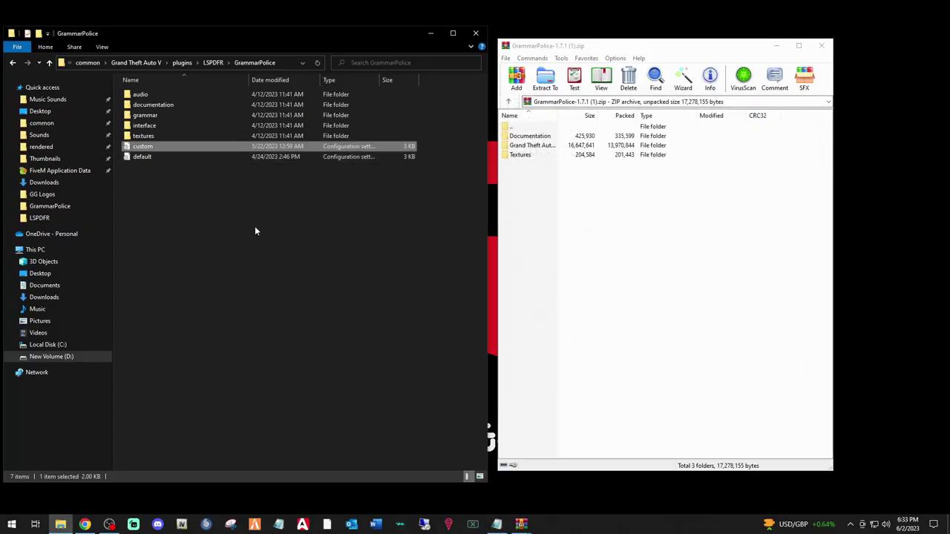
Go back to the main Grand Theft Auto V game folder and clear the file selection
{"action": "left_click", "coordinate": [171, 214]}
{"action": "left_click", "coordinate": [12, 64]}
{"action": "left_click", "coordinate": [12, 64]}
{"action": "left_click", "coordinate": [11, 65]}
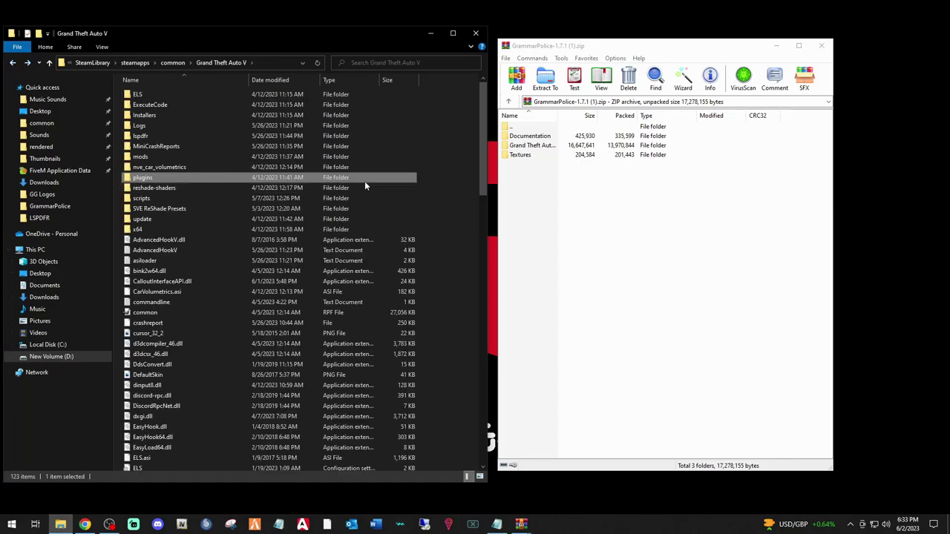
{"action": "left_click", "coordinate": [143, 157]}
{"action": "left_click", "coordinate": [145, 97]}
{"action": "left_click", "coordinate": [439, 188]}
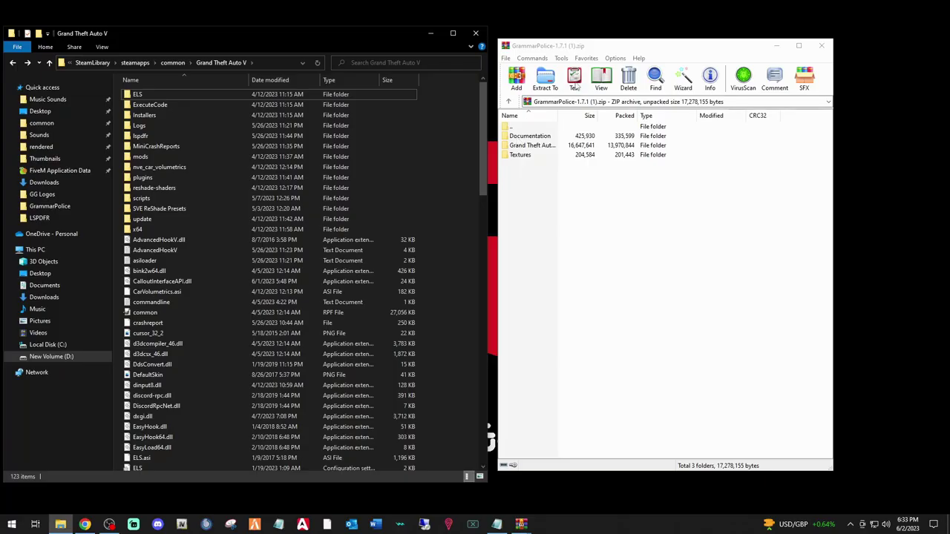
Copy everything in the archive's Grand Theft Auto V folder into the game folder, replacing the existing files
{"action": "double_click", "coordinate": [533, 147]}
{"action": "left_click_drag", "start_coordinate": [528, 196], "coordinate": [520, 137]}
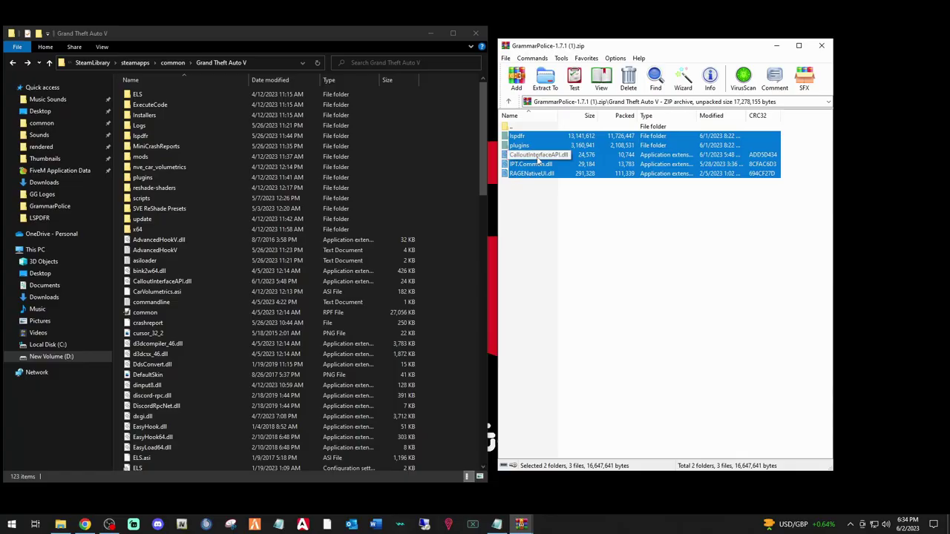
{"action": "left_click_drag", "start_coordinate": [538, 159], "coordinate": [462, 292]}
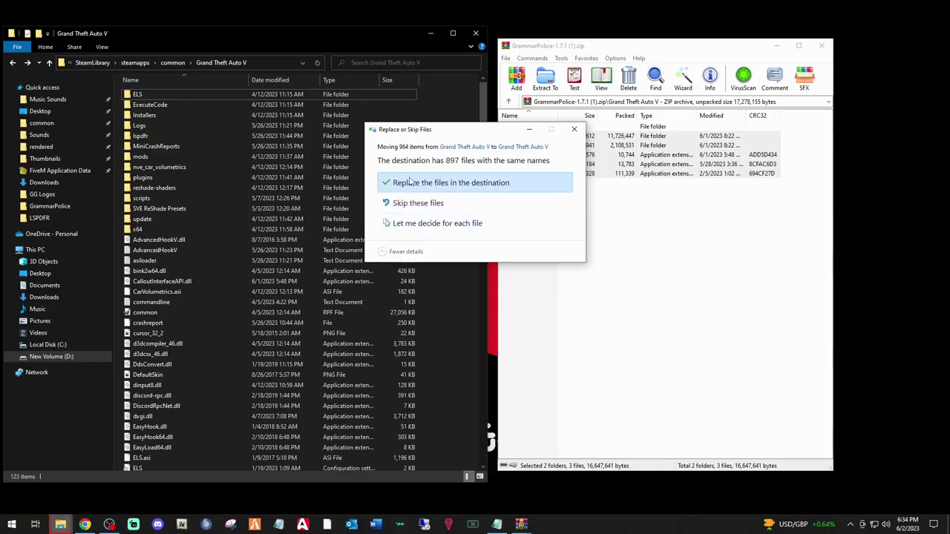
{"action": "left_click", "coordinate": [418, 184]}
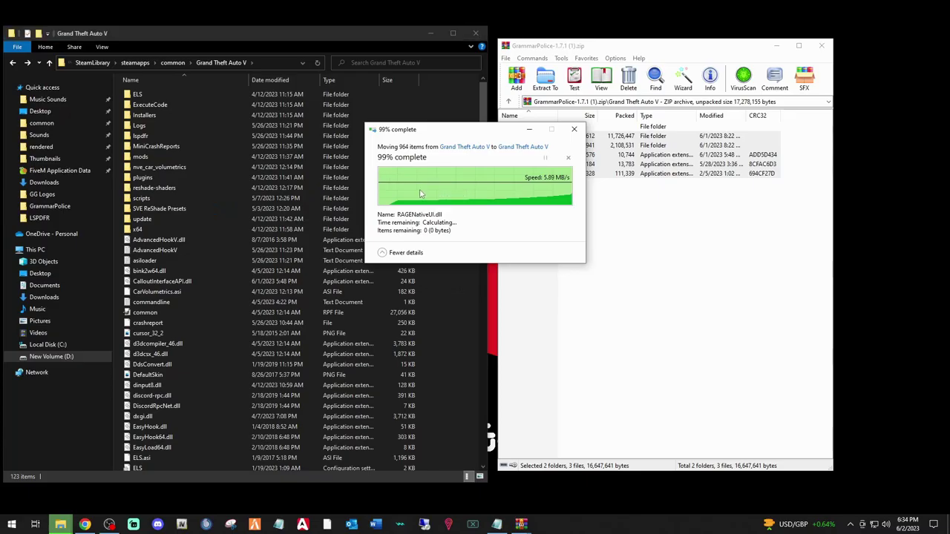
Open the custom configuration file from the game's plugins\LSPDFR\GrammarPolice folder
{"action": "double_click", "coordinate": [142, 178]}
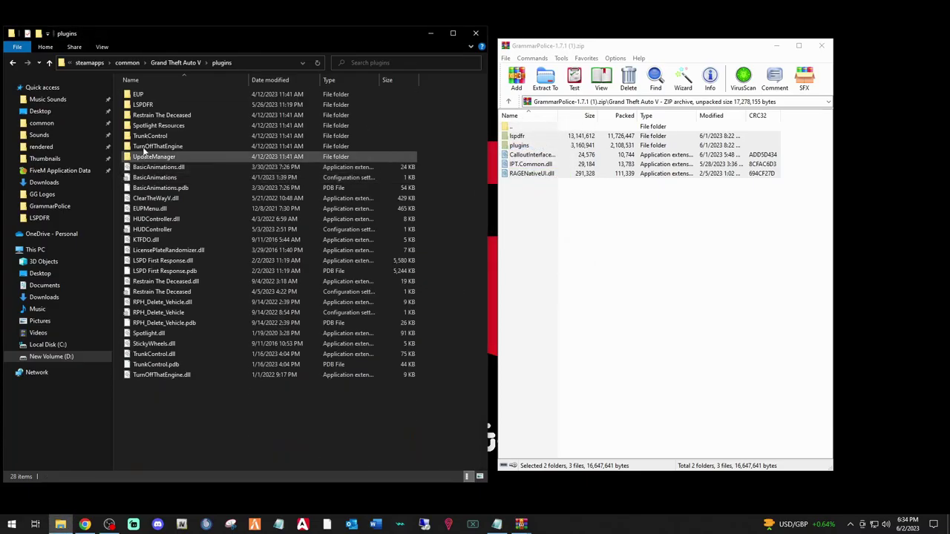
{"action": "double_click", "coordinate": [146, 109]}
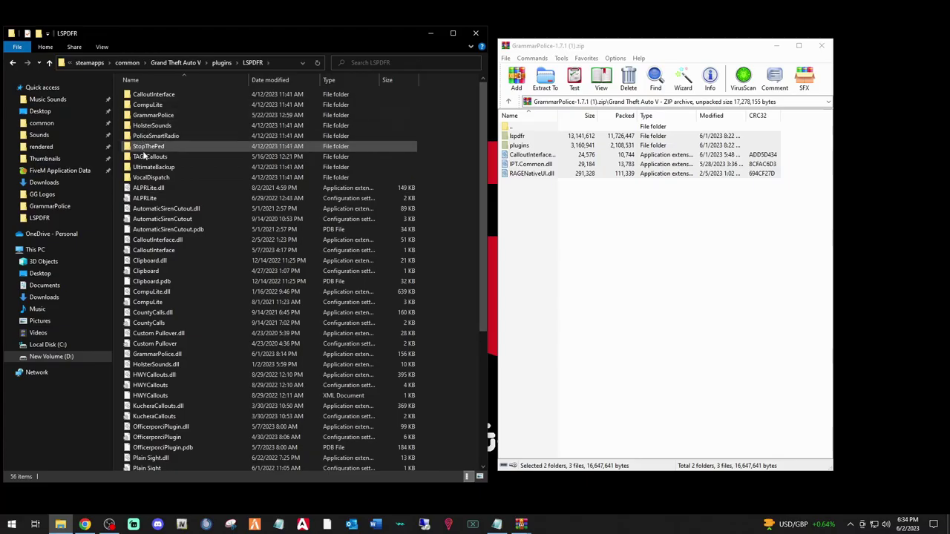
{"action": "double_click", "coordinate": [144, 117]}
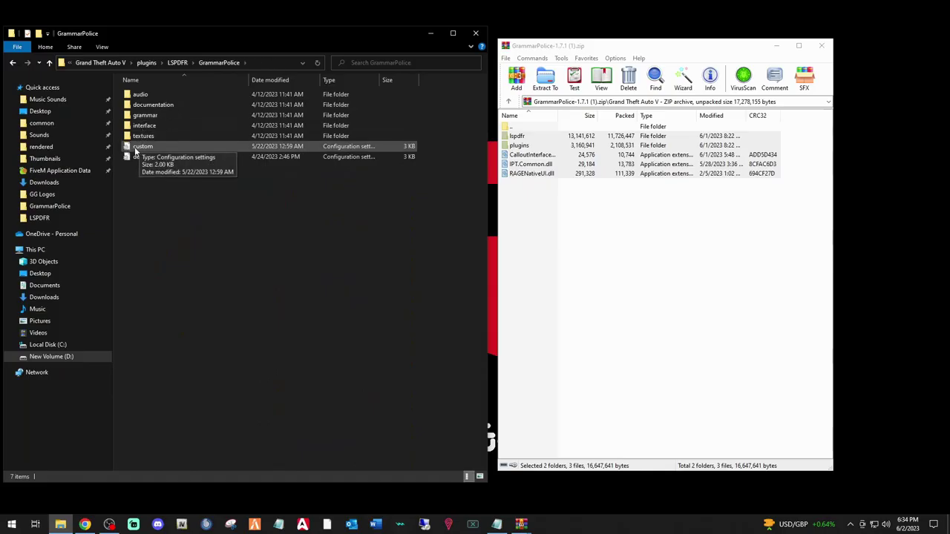
{"action": "double_click", "coordinate": [140, 148]}
Review the Callsign value and the key settings under Controls in the custom configuration file
{"action": "left_click_drag", "start_coordinate": [590, 133], "coordinate": [541, 133]}
{"action": "left_click", "coordinate": [605, 136]}
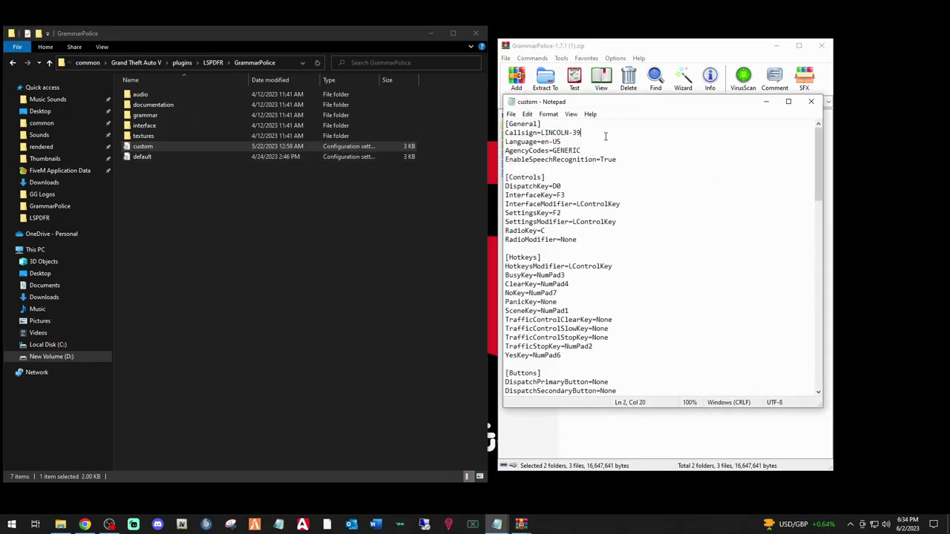
{"action": "left_click_drag", "start_coordinate": [624, 206], "coordinate": [577, 205]}
{"action": "left_click", "coordinate": [618, 215]}
{"action": "scroll", "coordinate": [571, 317], "scroll_direction": "down", "scroll_amount": 1}
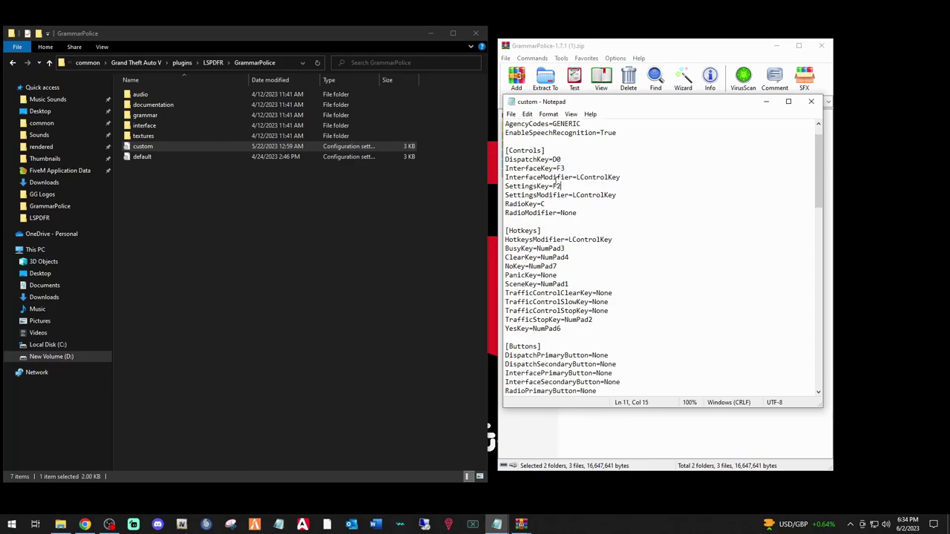
Delete the D from the DispatchKey value so it reads 0, and save the custom configuration file
{"action": "left_click", "coordinate": [556, 160]}
{"action": "key", "text": "BackSpace"}
{"action": "left_click", "coordinate": [511, 114]}
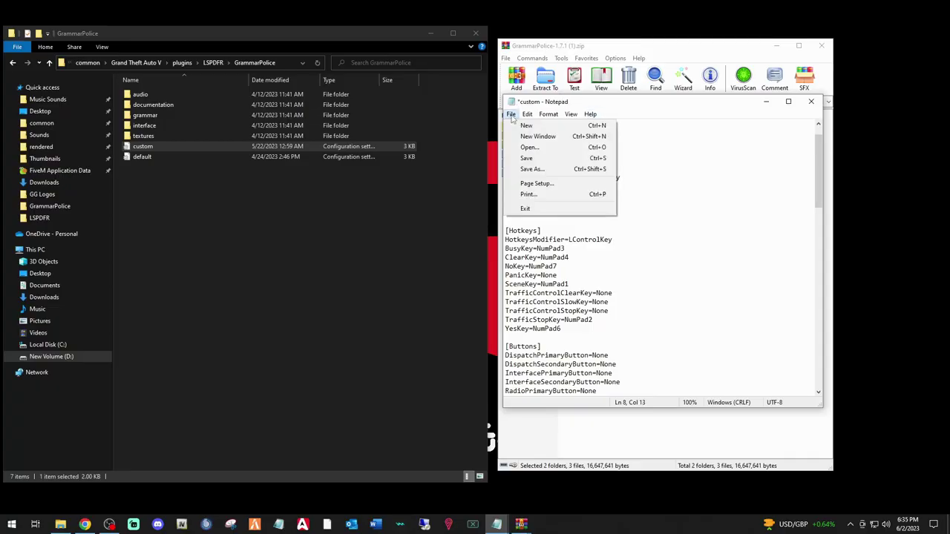
{"action": "left_click", "coordinate": [527, 158]}
Look through the remaining settings down to the Advanced section, then close the custom configuration file
{"action": "scroll", "coordinate": [572, 279], "scroll_direction": "down", "scroll_amount": 7}
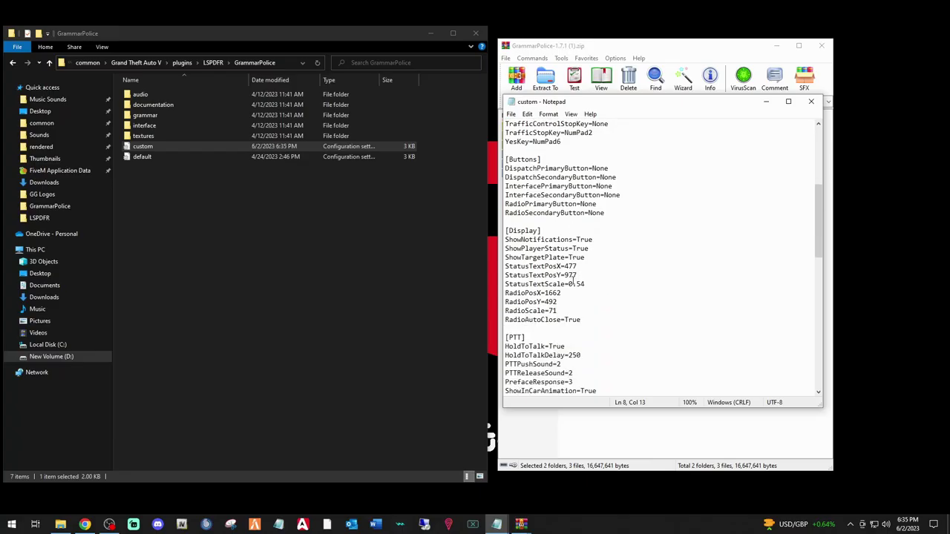
{"action": "scroll", "coordinate": [572, 279], "scroll_direction": "down", "scroll_amount": 20}
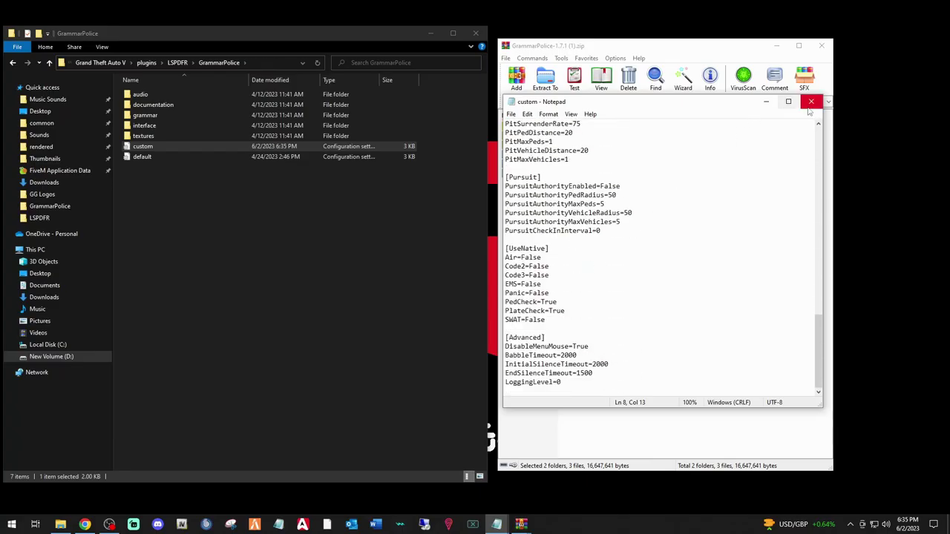
{"action": "left_click", "coordinate": [808, 109]}
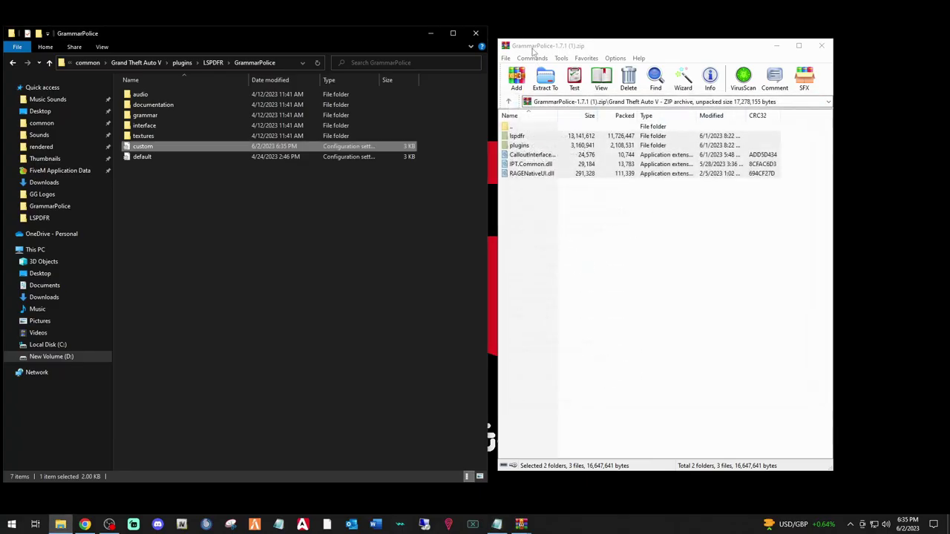
Close the GrammarPolice archive and go back to the main Grand Theft Auto V game folder
{"action": "left_click", "coordinate": [820, 47]}
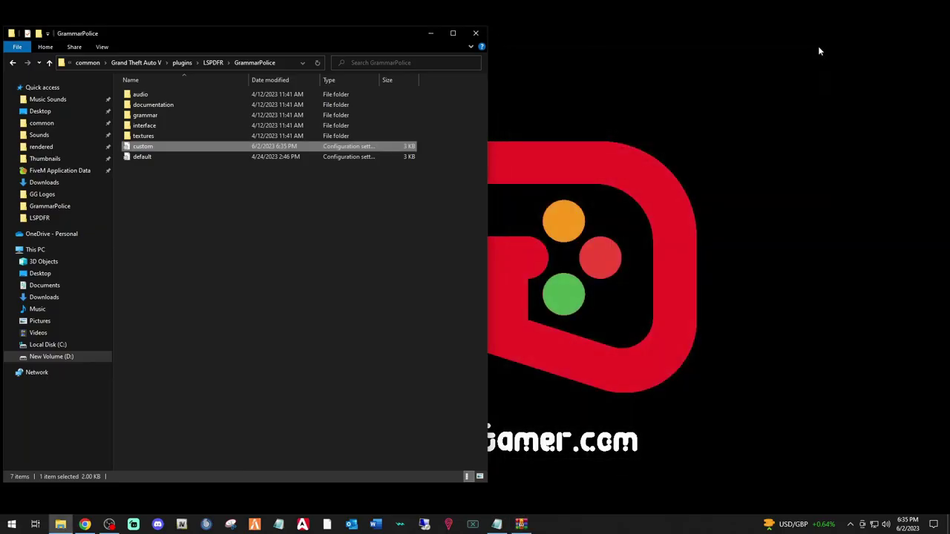
{"action": "left_click", "coordinate": [12, 63]}
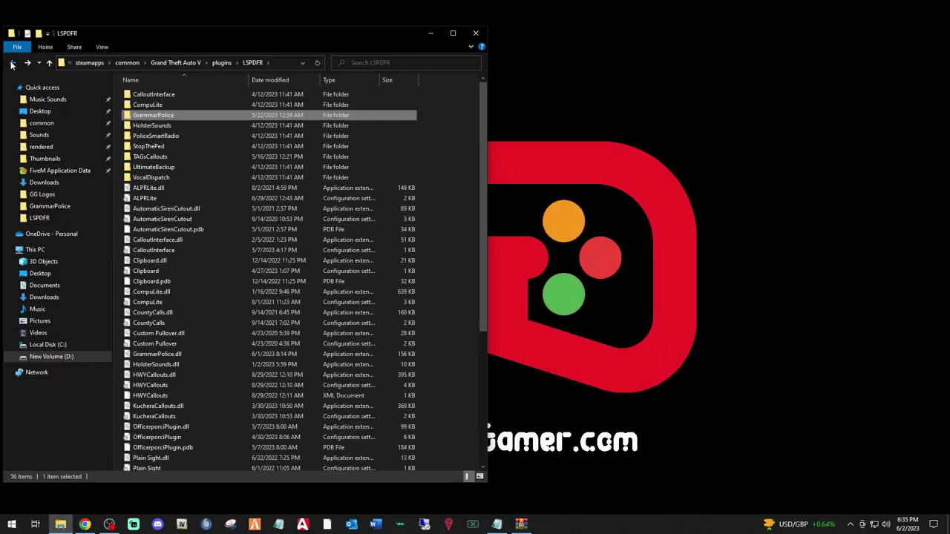
{"action": "left_click", "coordinate": [12, 64]}
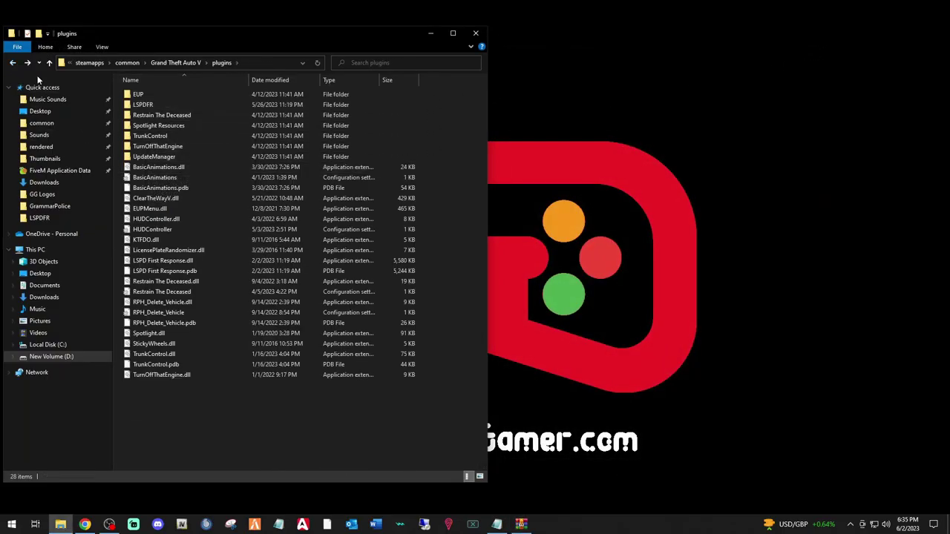
{"action": "left_click", "coordinate": [11, 63]}
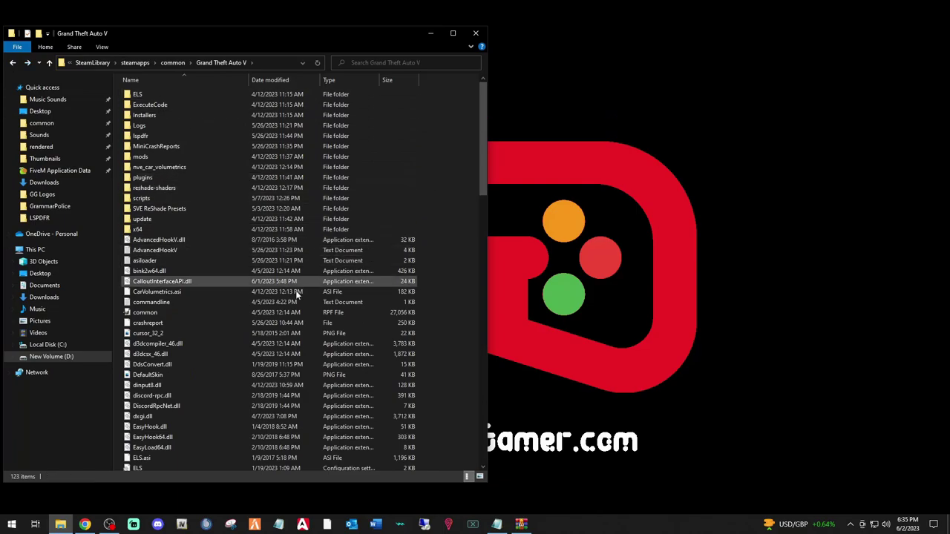
{"action": "left_click", "coordinate": [141, 157]}
{"action": "left_click", "coordinate": [156, 95]}
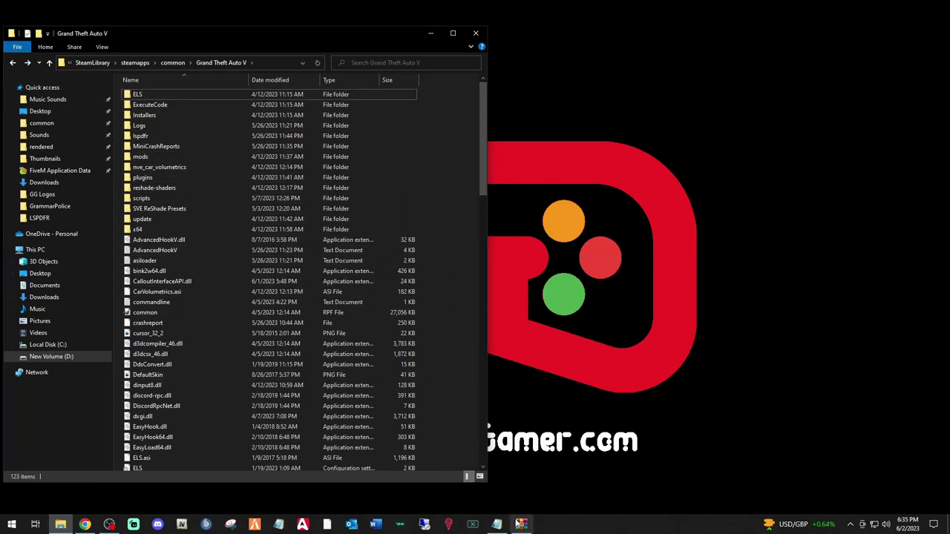
Switch to the CalloutInterface-1.4.0.zip archive in WinRAR and place its window beside the game folder
{"action": "left_click", "coordinate": [521, 524]}
{"action": "left_click_drag", "start_coordinate": [752, 51], "coordinate": [686, 52]}
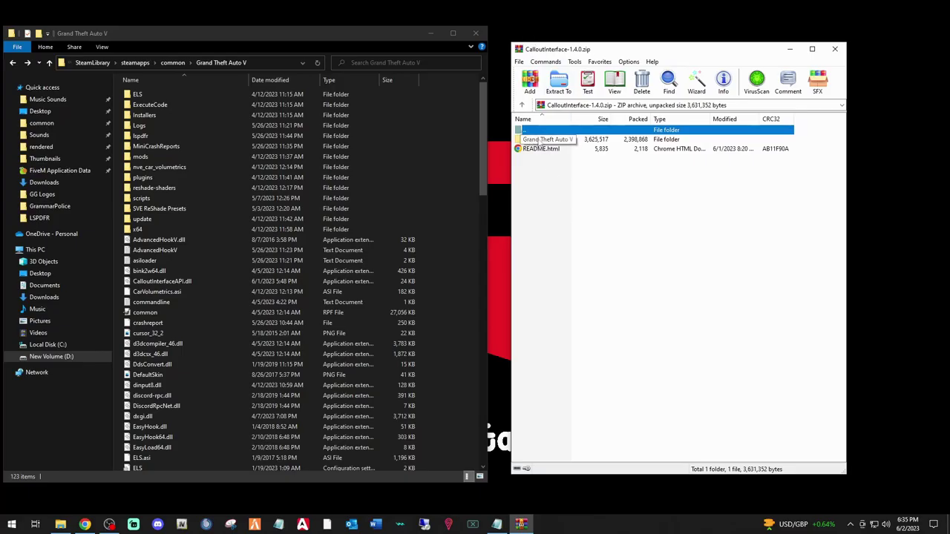
Move the plugins folder and four DLL files from the archive's Grand Theft Auto V folder into the game folder, replacing existing files, and close the archive
{"action": "double_click", "coordinate": [541, 139]}
{"action": "left_click", "coordinate": [559, 226]}
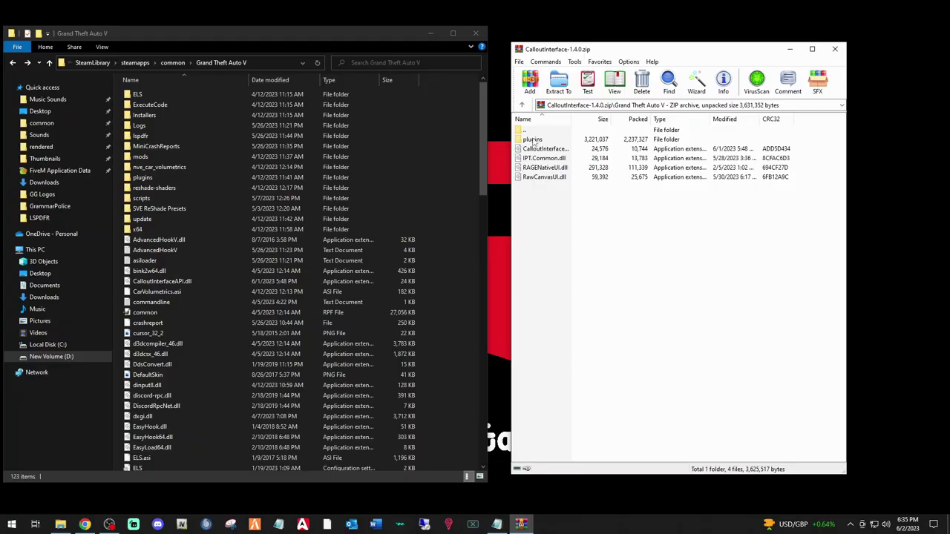
{"action": "left_click_drag", "start_coordinate": [542, 212], "coordinate": [539, 148]}
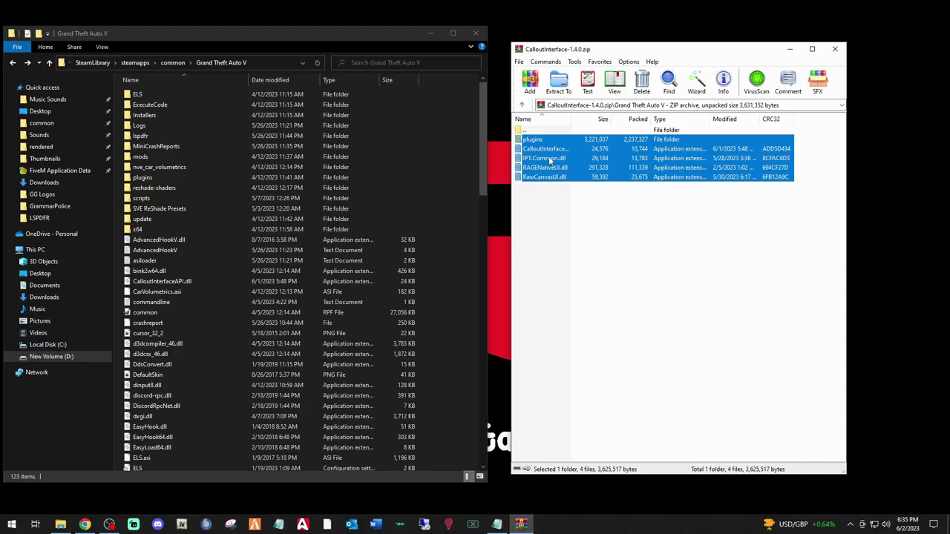
{"action": "left_click", "coordinate": [531, 152]}
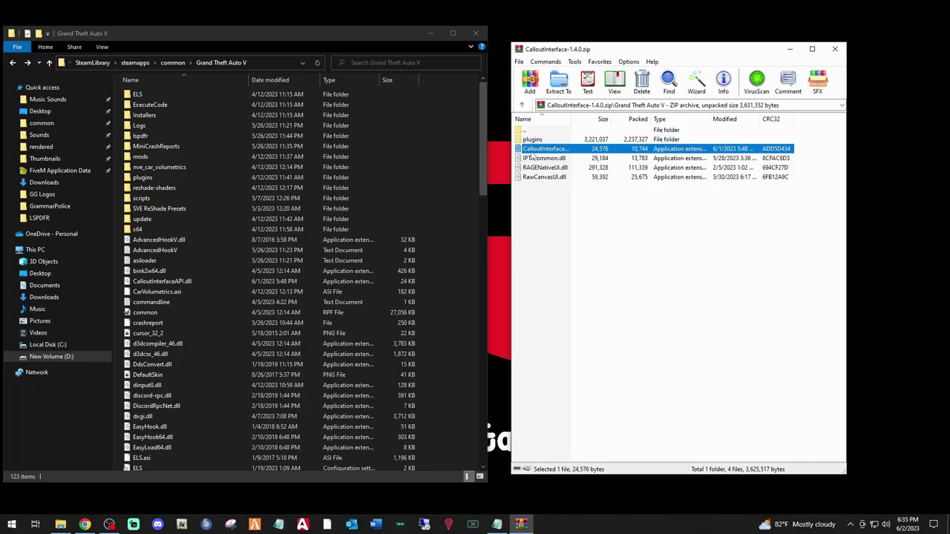
{"action": "left_click", "coordinate": [535, 166]}
{"action": "left_click", "coordinate": [534, 160]}
{"action": "left_click_drag", "start_coordinate": [544, 219], "coordinate": [460, 262]}
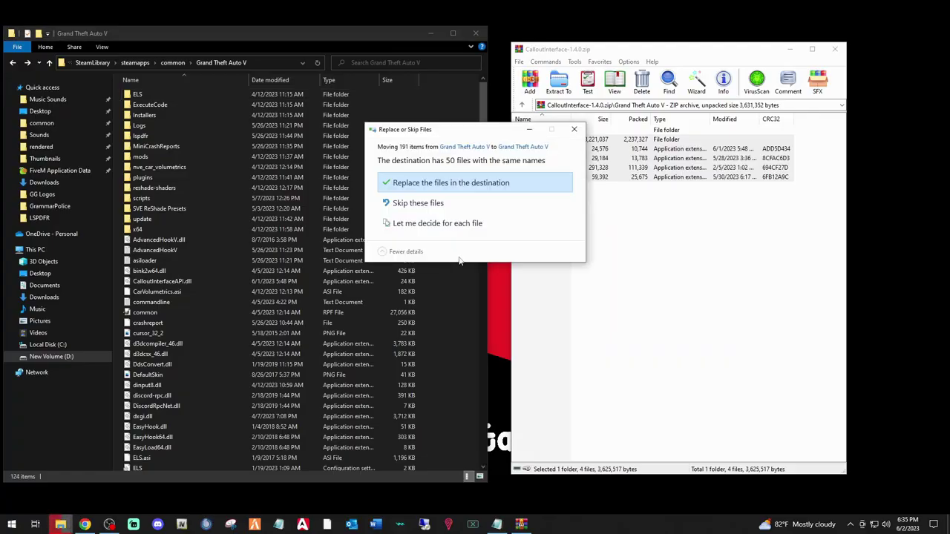
{"action": "left_click", "coordinate": [420, 184]}
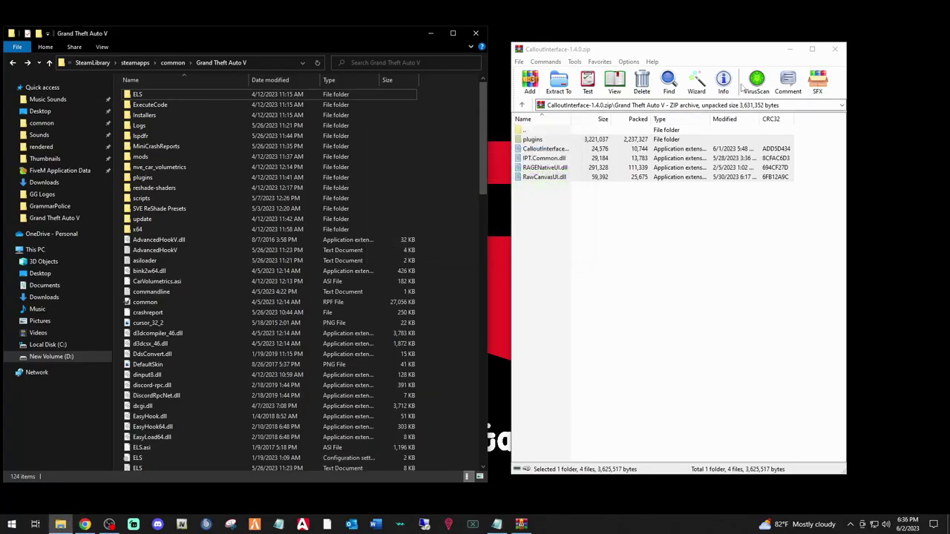
{"action": "left_click", "coordinate": [835, 51]}
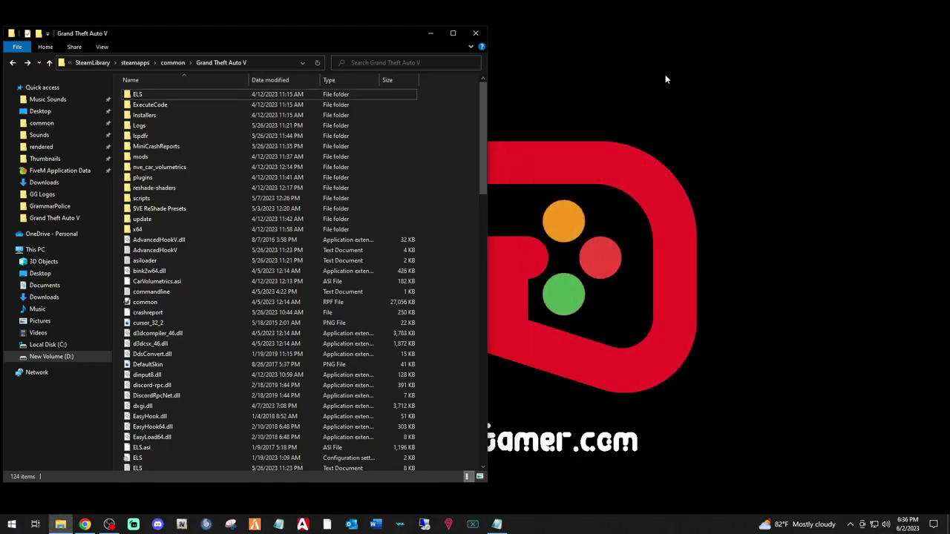
Open the CalloutInterface configuration settings file from the game's plugins\LSPDFR folder
{"action": "double_click", "coordinate": [144, 180]}
{"action": "double_click", "coordinate": [143, 104]}
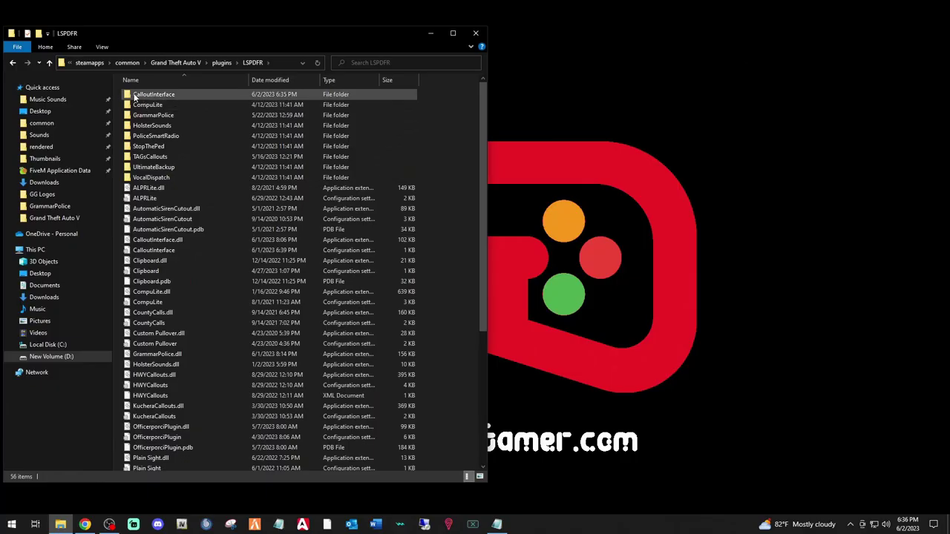
{"action": "double_click", "coordinate": [127, 252]}
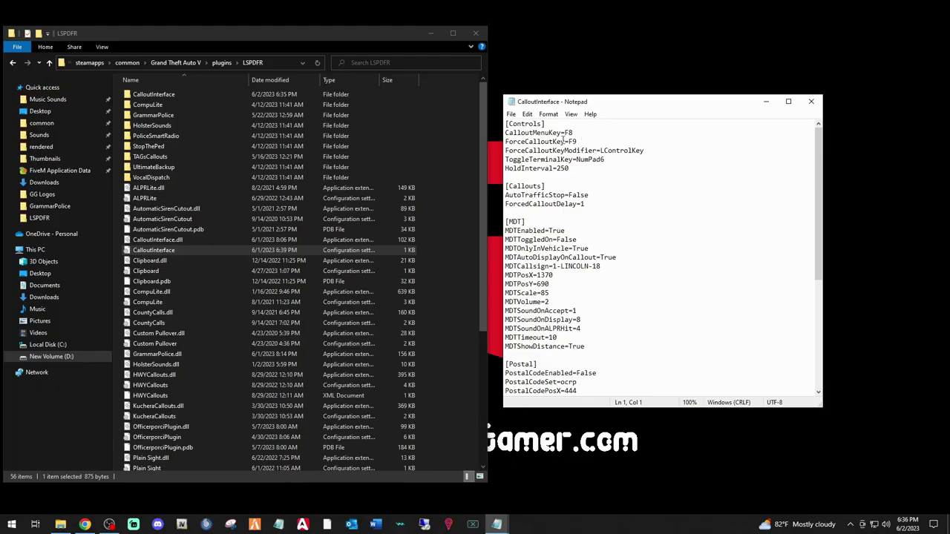
Set the MDTCallsign value in the MDT section to 2-LINCOLN-39
{"action": "scroll", "coordinate": [554, 262], "scroll_direction": "down", "scroll_amount": 2}
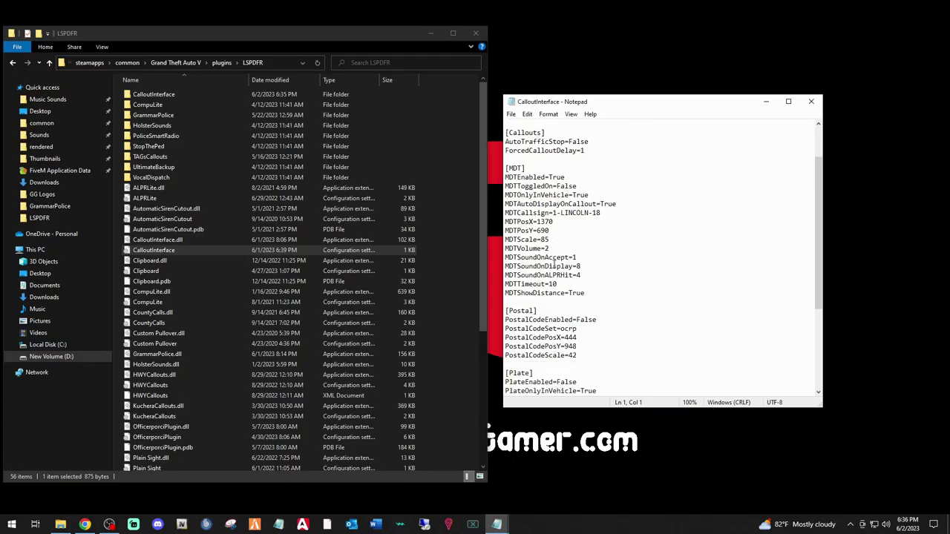
{"action": "scroll", "coordinate": [554, 264], "scroll_direction": "up", "scroll_amount": 1}
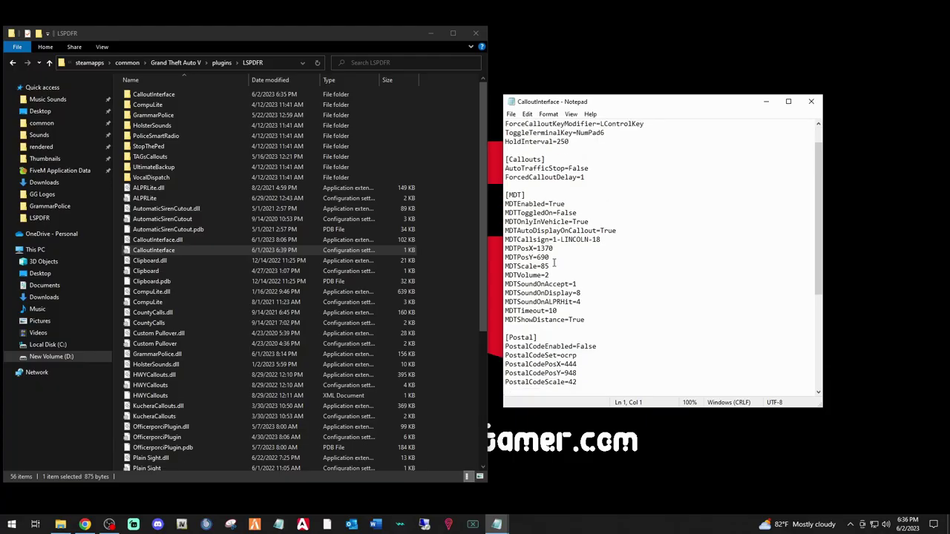
{"action": "left_click", "coordinate": [555, 240]}
{"action": "key", "text": "BackSpace"}
{"action": "type", "text": "2"}
Review the settings down to the Advanced section, and set CalloutMenuKey in the Controls section to F10
{"action": "scroll", "coordinate": [560, 312], "scroll_direction": "down", "scroll_amount": 3}
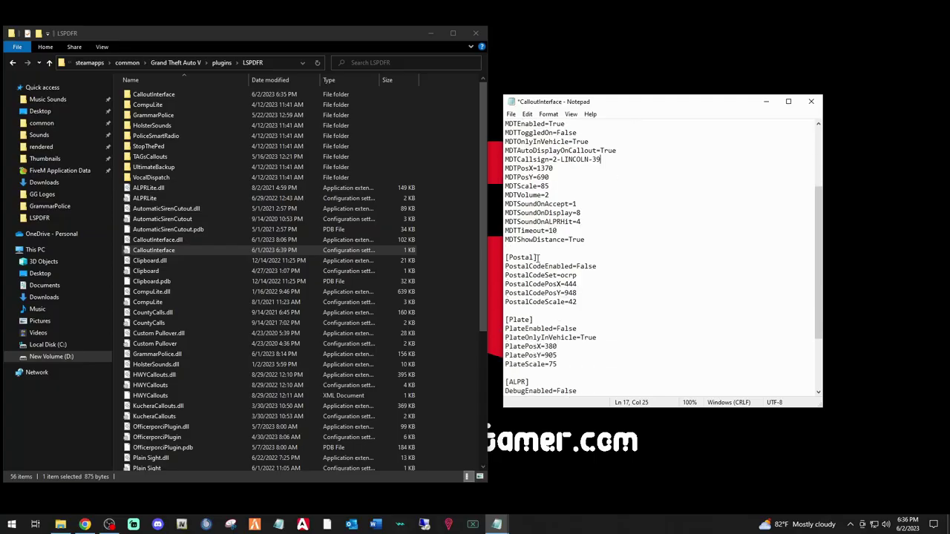
{"action": "scroll", "coordinate": [560, 323], "scroll_direction": "down", "scroll_amount": 2}
{"action": "scroll", "coordinate": [577, 316], "scroll_direction": "down", "scroll_amount": 2}
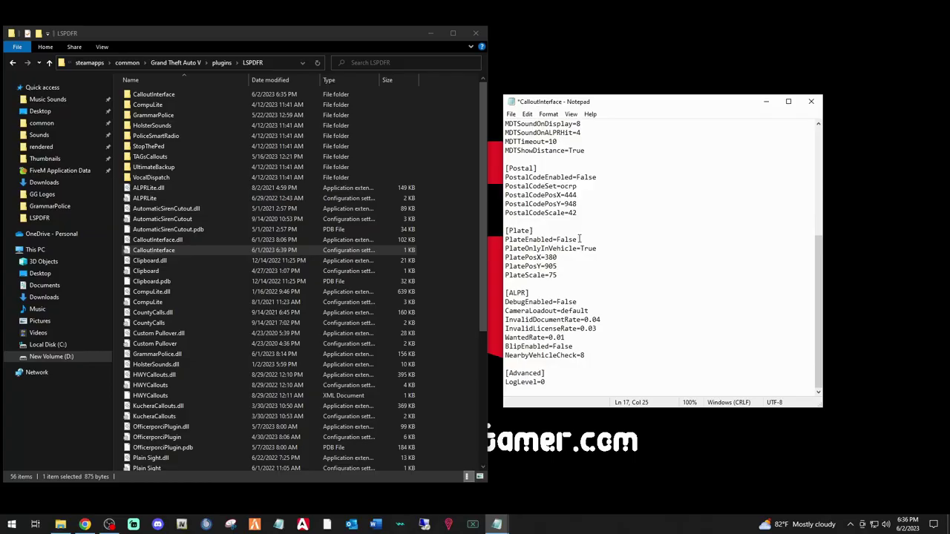
{"action": "scroll", "coordinate": [567, 271], "scroll_direction": "up", "scroll_amount": 7}
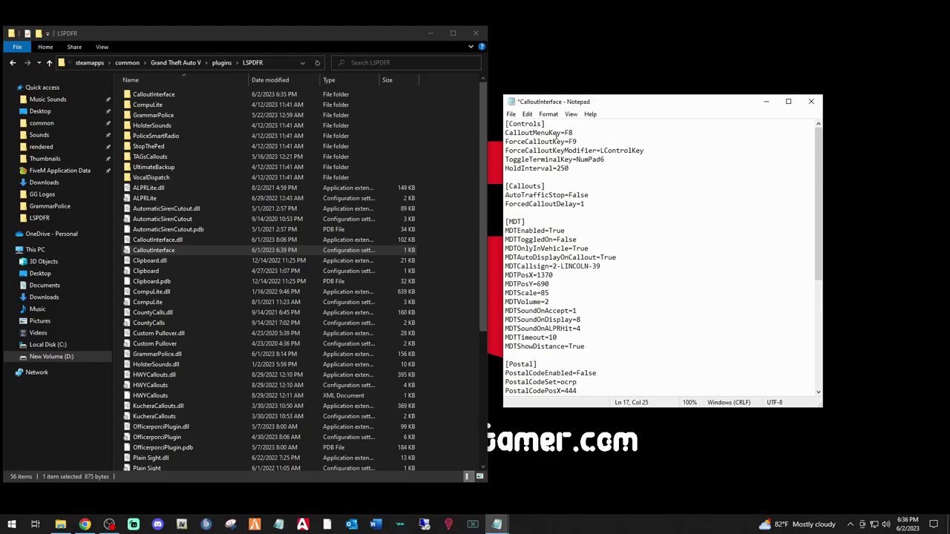
{"action": "left_click", "coordinate": [574, 133]}
{"action": "type", "text": "10"}
{"action": "left_click", "coordinate": [590, 179]}
Save the CalloutInterface configuration file, then close it and the LSPDFR folder window
{"action": "scroll", "coordinate": [601, 232], "scroll_direction": "down", "scroll_amount": 7}
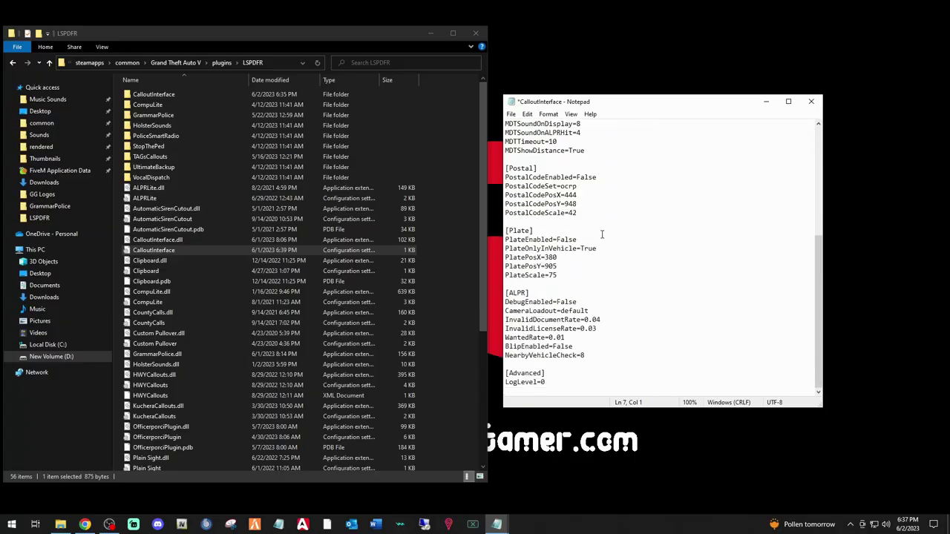
{"action": "scroll", "coordinate": [602, 237], "scroll_direction": "up", "scroll_amount": 7}
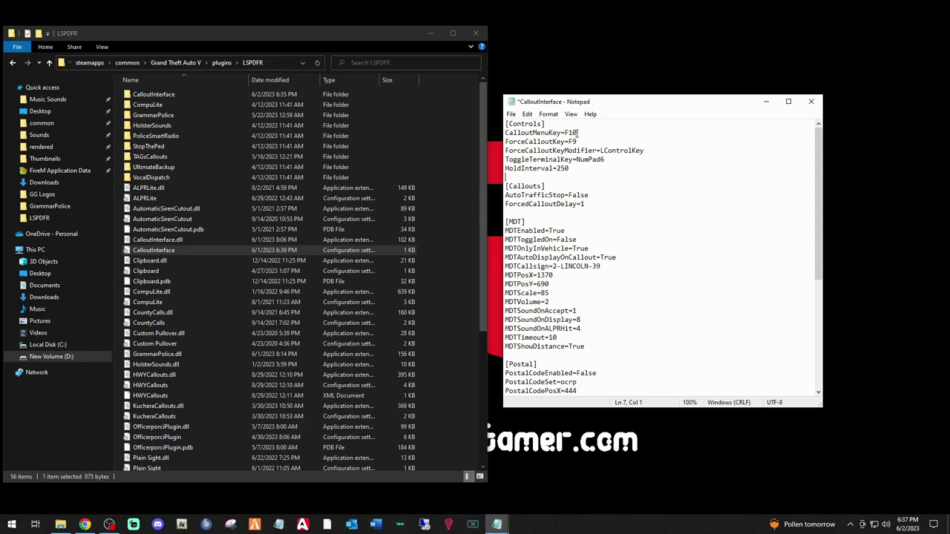
{"action": "left_click", "coordinate": [510, 114]}
{"action": "left_click", "coordinate": [526, 158]}
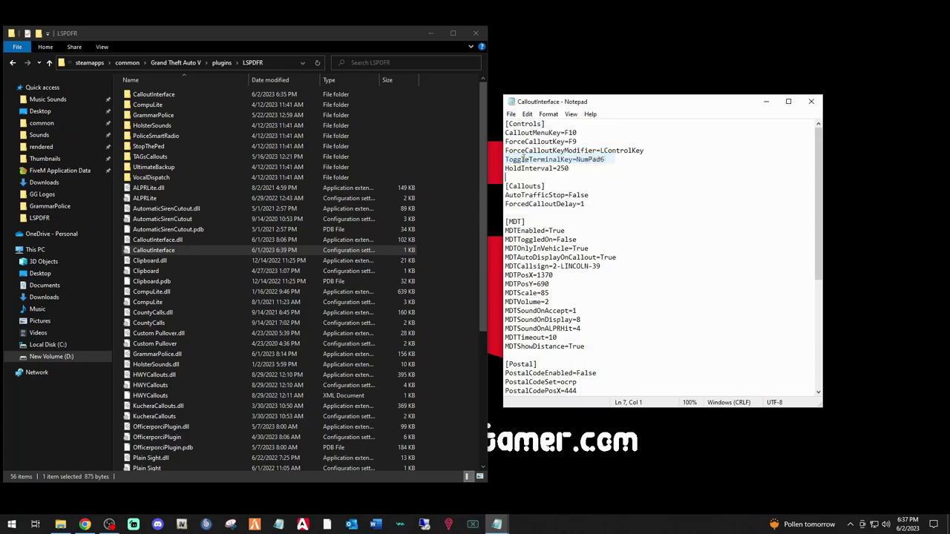
{"action": "left_click", "coordinate": [811, 104]}
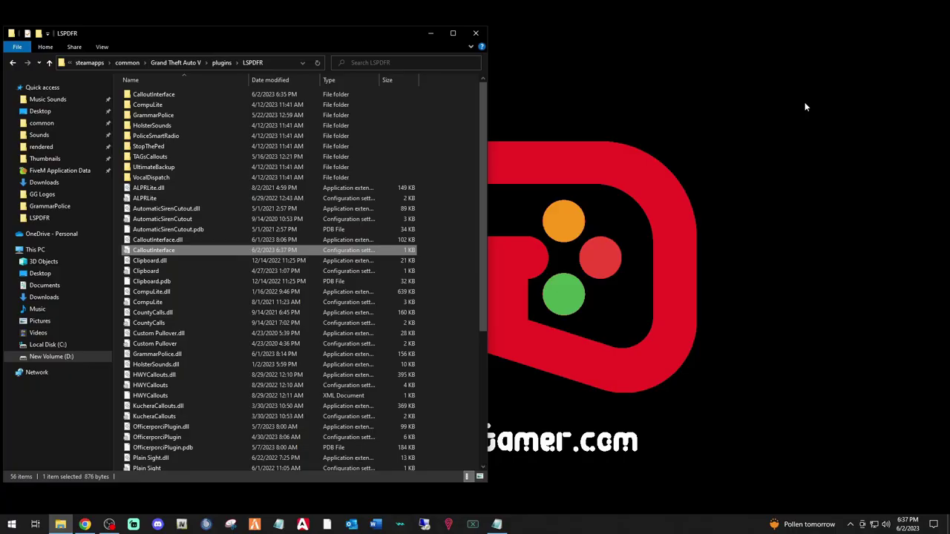
{"action": "left_click", "coordinate": [475, 34]}
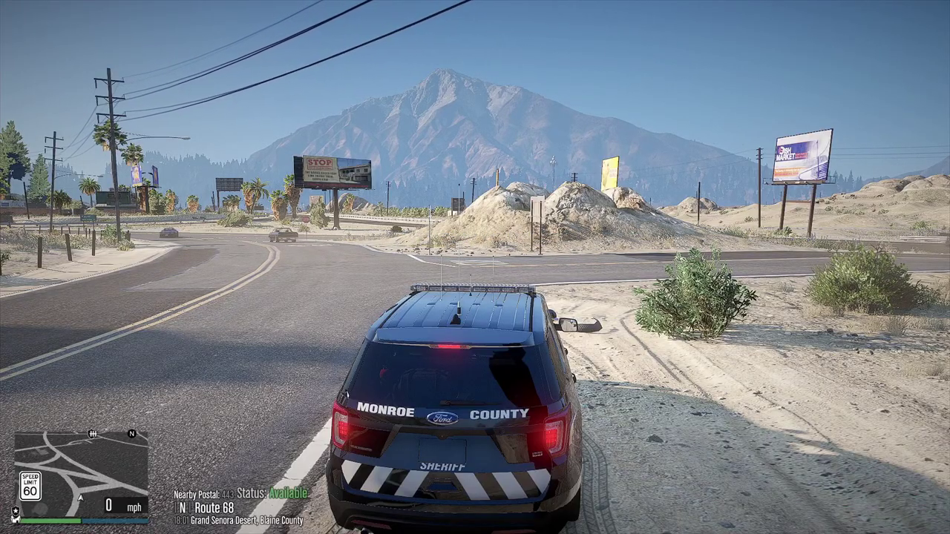
Switch to Grand Theft Auto V, open the Callout Interface menu and browse the plugin list down to Configure Settings
{"action": "key", "text": "F7"}
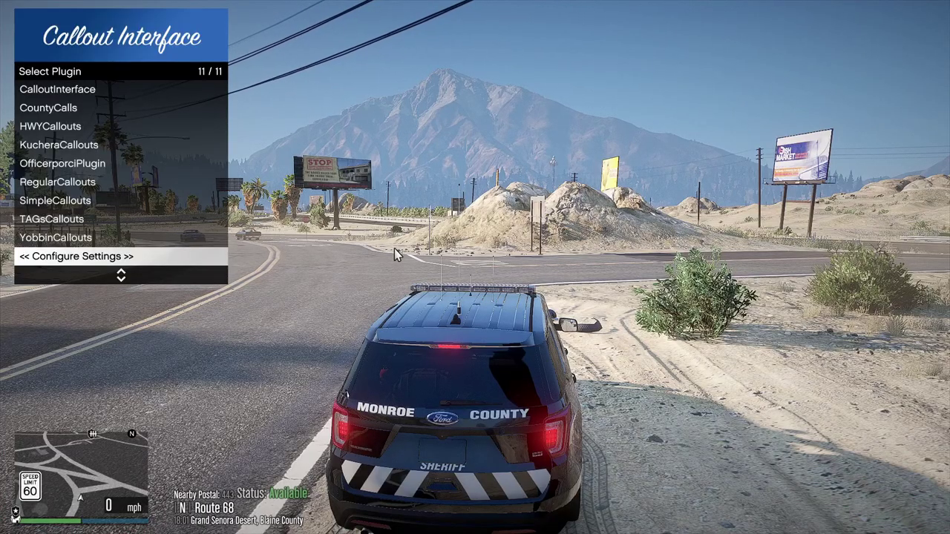
{"action": "left_click", "coordinate": [64, 90]}
{"action": "left_click", "coordinate": [64, 110]}
{"action": "left_click", "coordinate": [64, 127]}
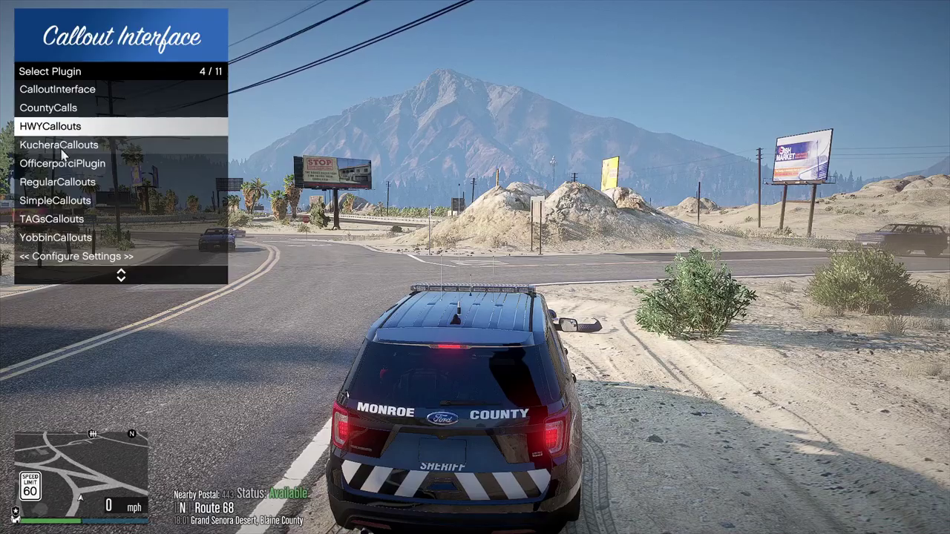
{"action": "left_click", "coordinate": [64, 147]}
{"action": "left_click", "coordinate": [64, 164]}
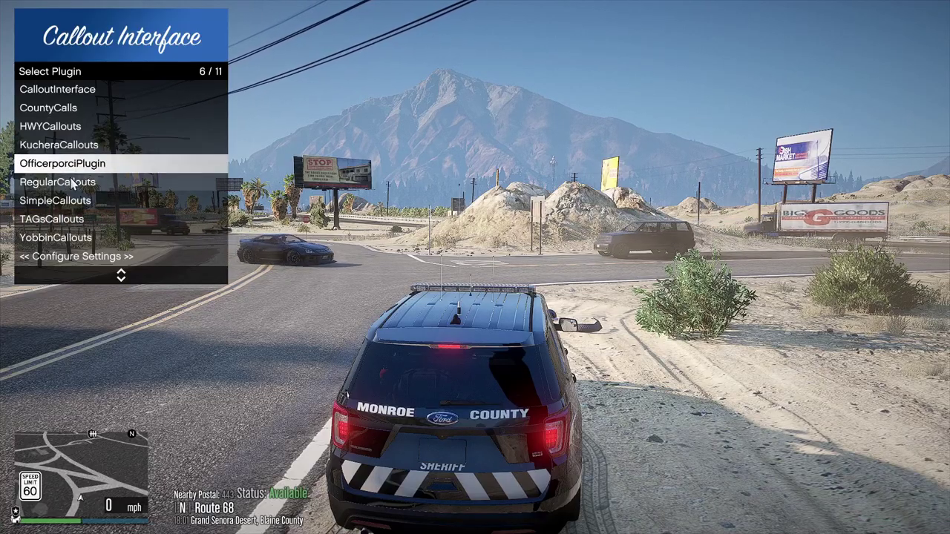
{"action": "key", "text": "Down"}
{"action": "key", "text": "Down"}
{"action": "key", "text": "Down"}
{"action": "key", "text": "Down"}
{"action": "key", "text": "Down"}
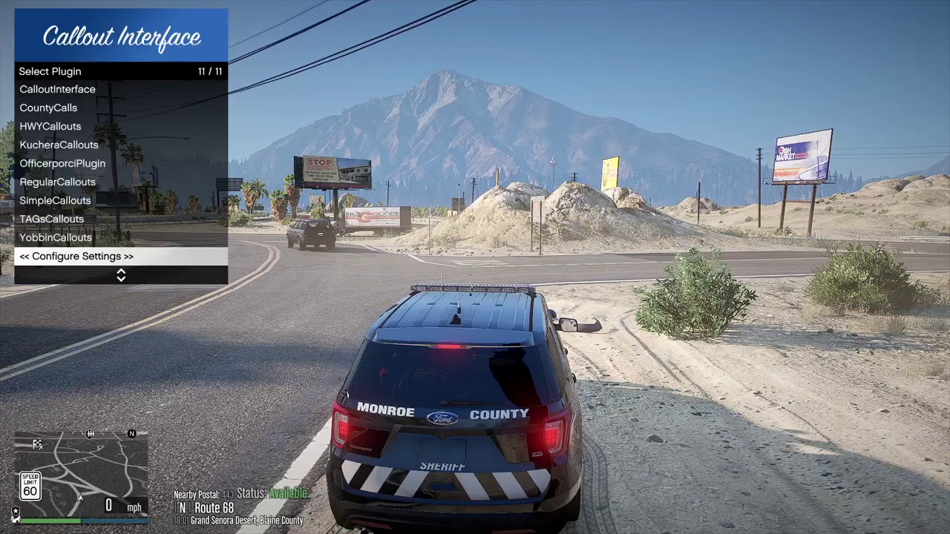
Open the Callouts category of Configure Settings and examine the ForcedCalloutDelay and AutoTrafficStop options
{"action": "key", "text": "Return"}
{"action": "key", "text": "Up"}
{"action": "key", "text": "Up"}
{"action": "key", "text": "Up"}
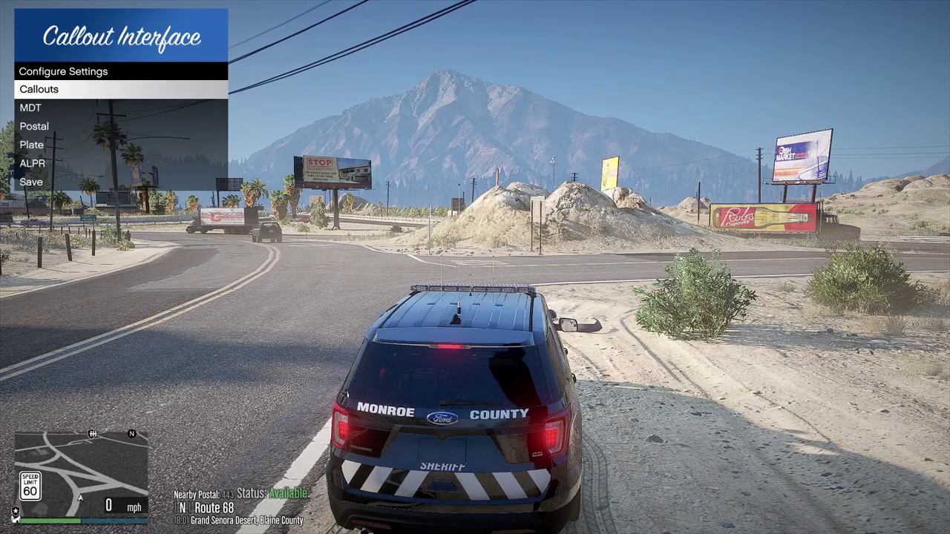
{"action": "key", "text": "Return"}
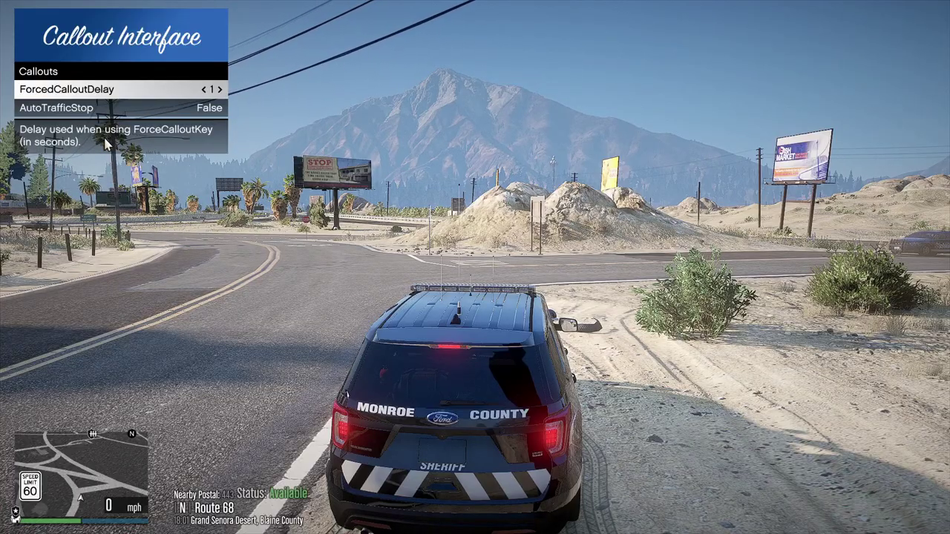
{"action": "key", "text": "Down"}
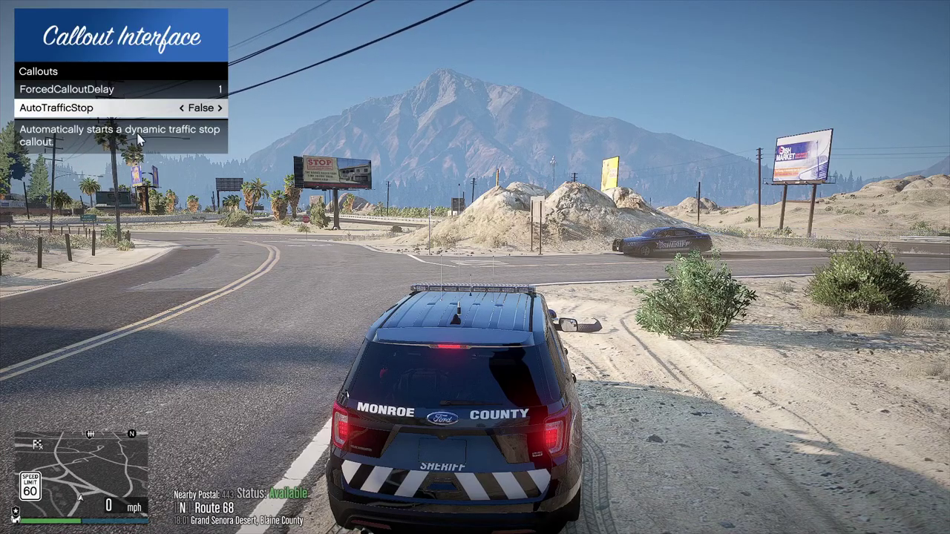